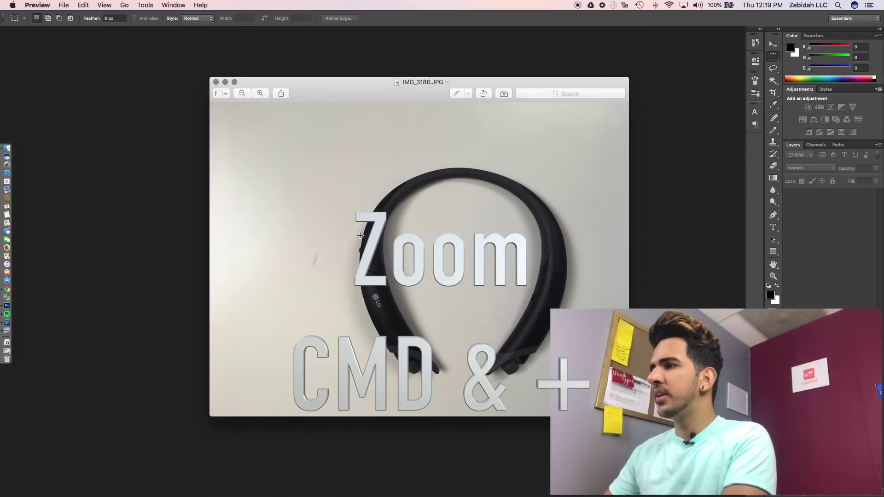
Examine the headset photo IMG_3180.JPG up close, covering the headband, both earbud ends and the marks on the background
{"action": "key", "text": "super+plus"}
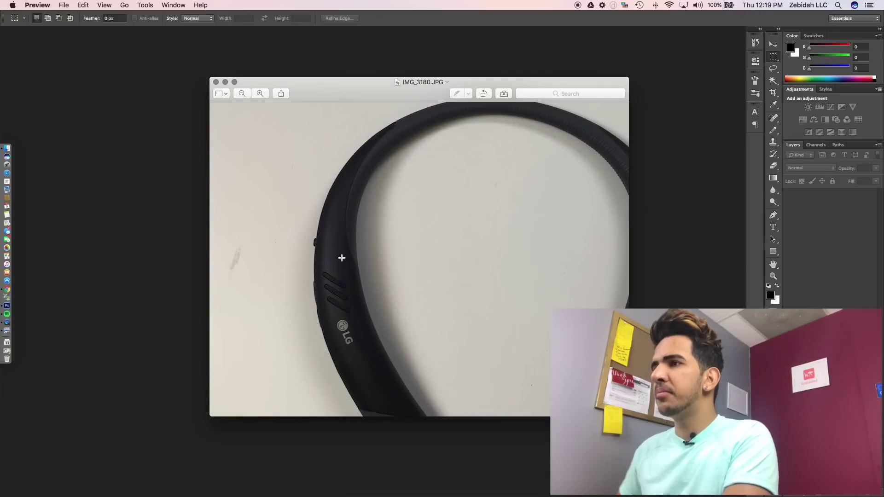
{"action": "scroll", "coordinate": [341, 259], "scroll_direction": "down", "scroll_amount": 4}
{"action": "scroll", "coordinate": [341, 259], "scroll_direction": "right", "scroll_amount": 3}
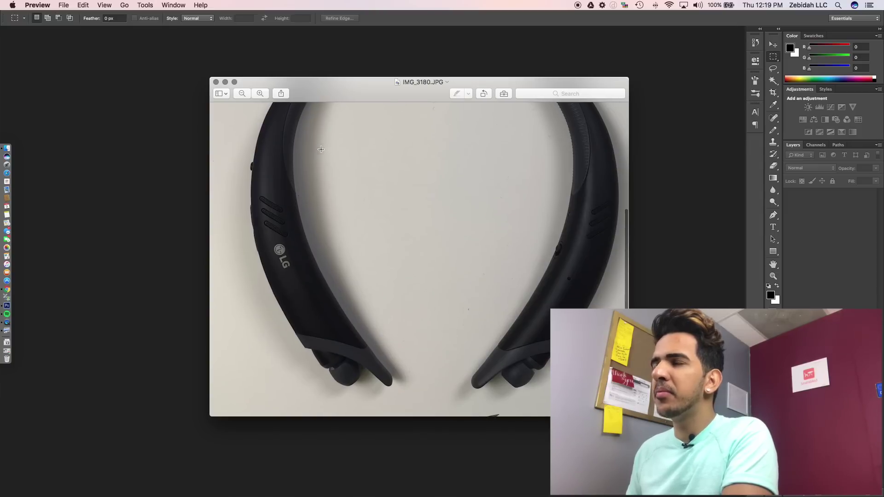
{"action": "scroll", "coordinate": [303, 149], "scroll_direction": "right", "scroll_amount": 5}
{"action": "scroll", "coordinate": [455, 247], "scroll_direction": "up", "scroll_amount": 10}
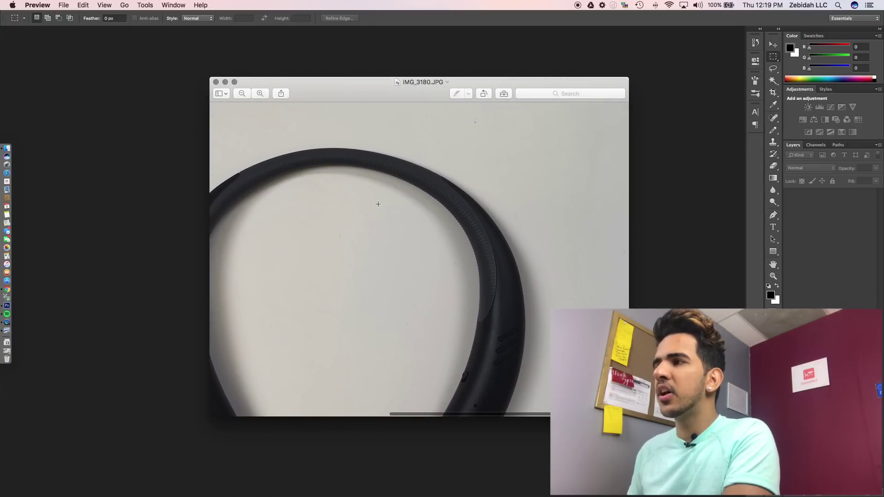
{"action": "scroll", "coordinate": [378, 203], "scroll_direction": "down", "scroll_amount": 10}
{"action": "scroll", "coordinate": [382, 206], "scroll_direction": "left", "scroll_amount": 3}
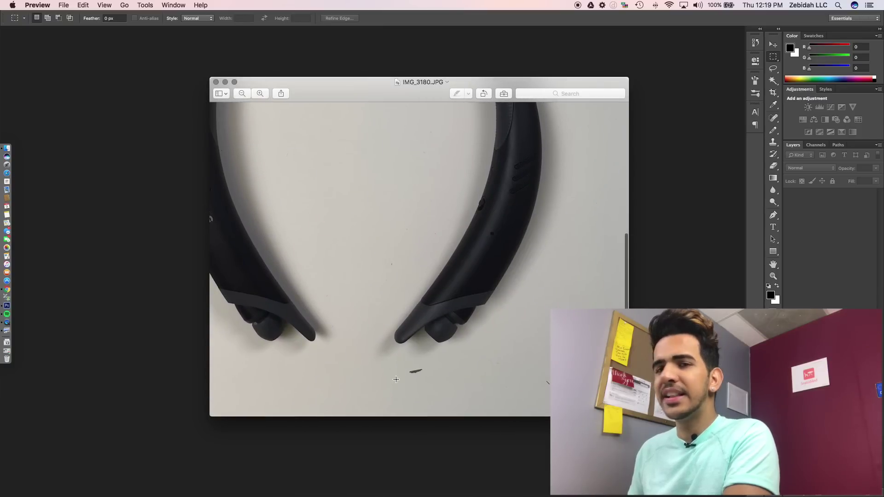
{"action": "scroll", "coordinate": [415, 188], "scroll_direction": "left", "scroll_amount": 5}
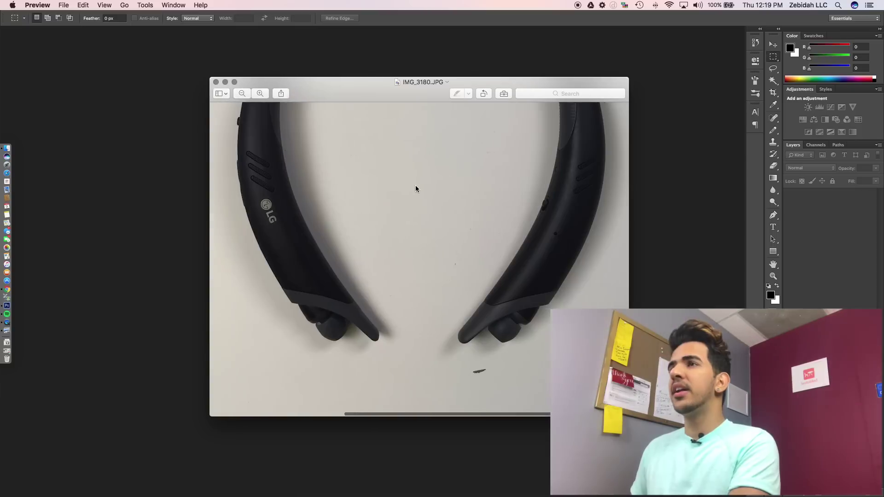
{"action": "scroll", "coordinate": [416, 186], "scroll_direction": "left", "scroll_amount": 2}
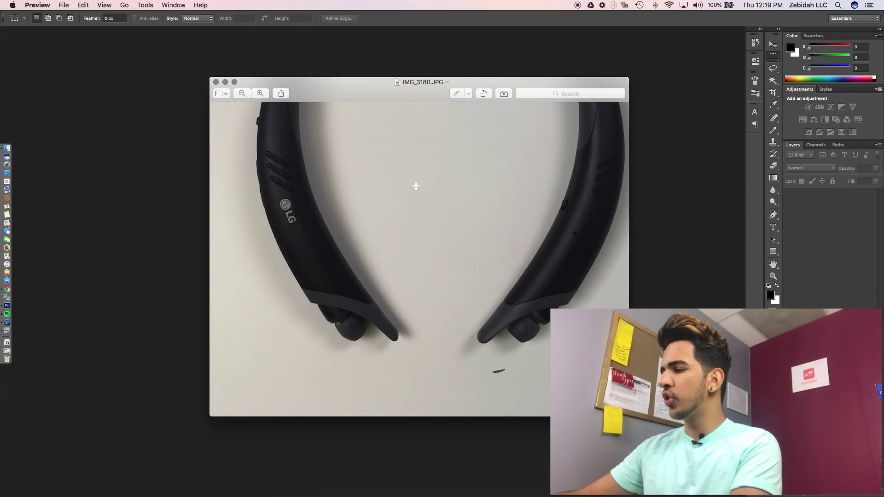
{"action": "scroll", "coordinate": [415, 186], "scroll_direction": "down", "scroll_amount": 5}
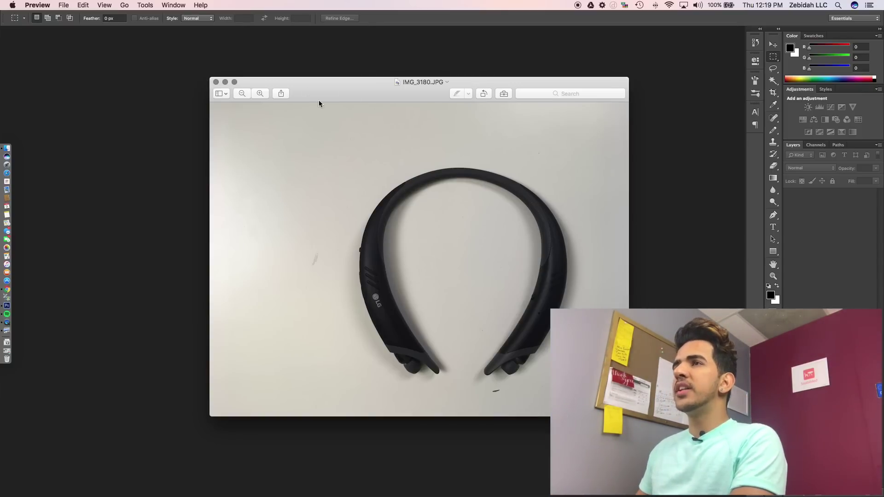
Close the photo preview, switch to Photoshop and open IMG_3180.JPG from the Downloads folder
{"action": "left_click", "coordinate": [215, 82]}
{"action": "left_click", "coordinate": [65, 5]}
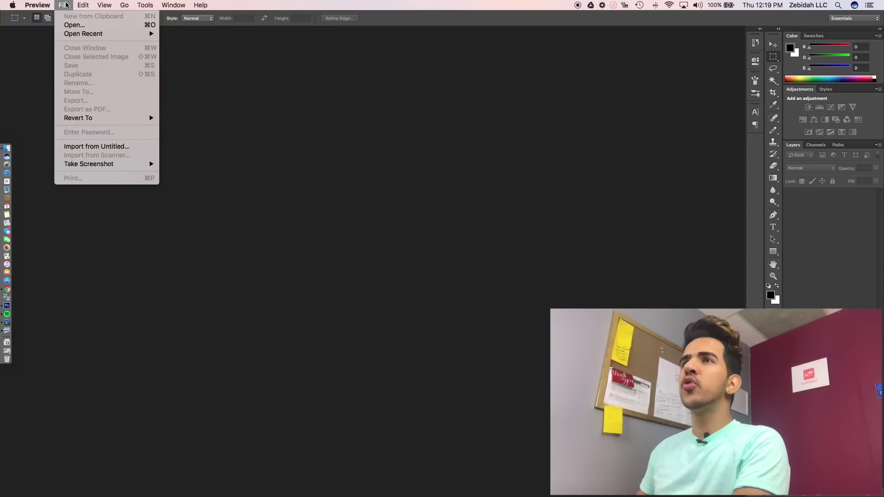
{"action": "left_click", "coordinate": [310, 90]}
{"action": "left_click", "coordinate": [73, 5]}
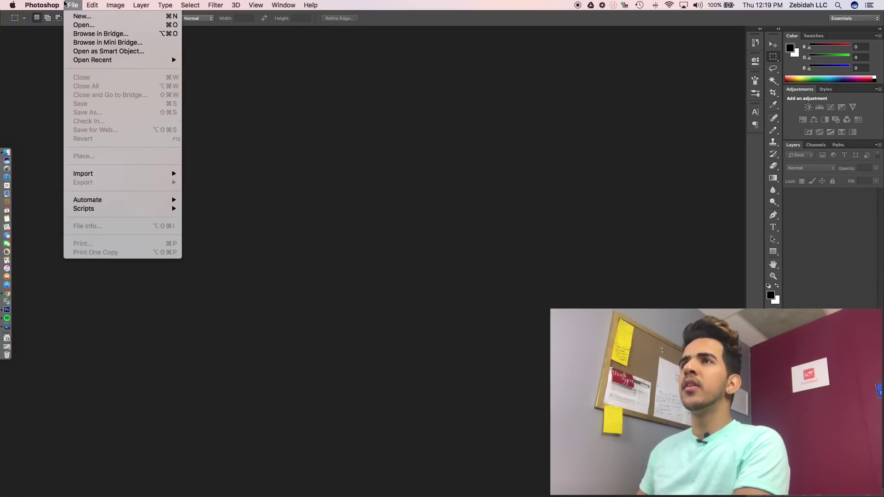
{"action": "left_click", "coordinate": [95, 27]}
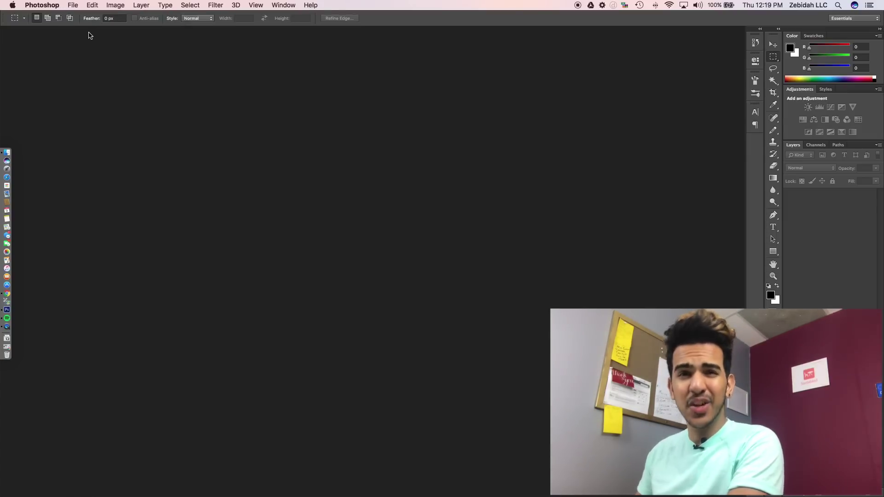
{"action": "left_click", "coordinate": [73, 6]}
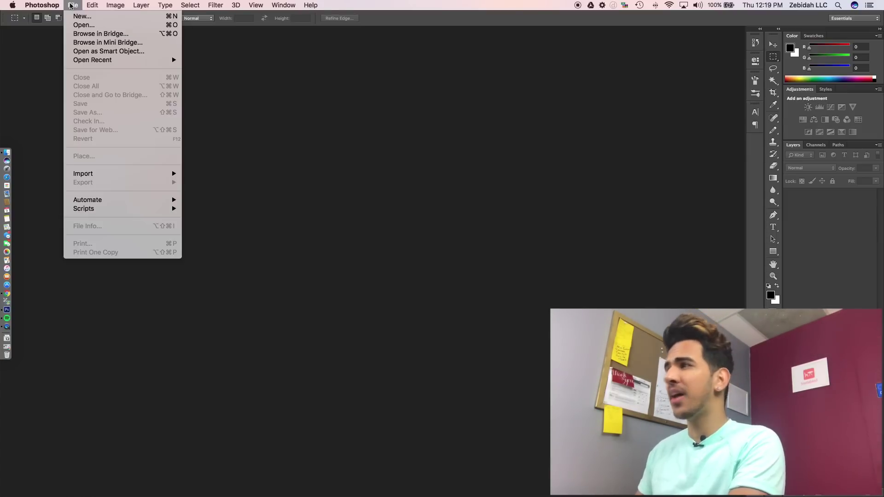
{"action": "left_click", "coordinate": [83, 25]}
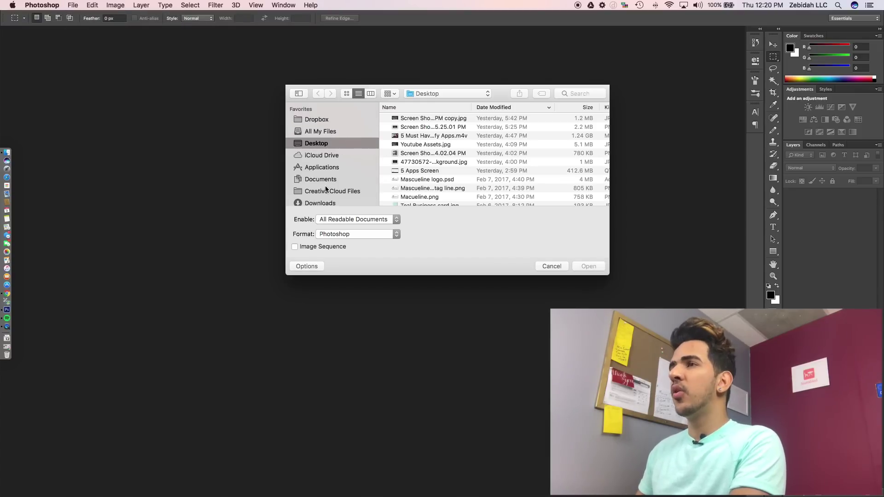
{"action": "left_click", "coordinate": [325, 203]}
{"action": "left_click", "coordinate": [419, 120]}
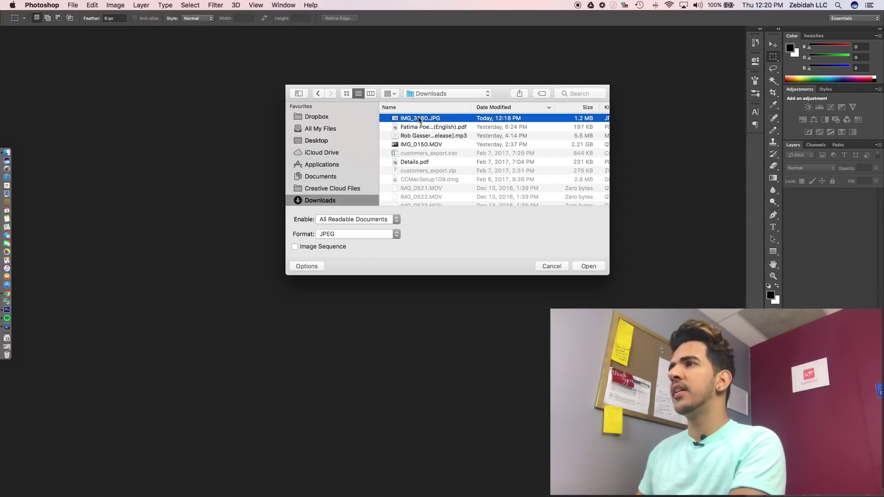
{"action": "double_click", "coordinate": [418, 119]}
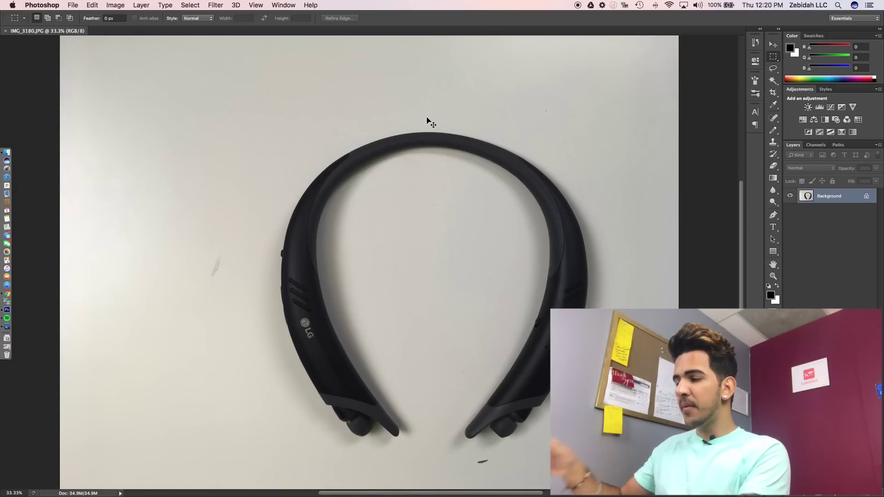
{"action": "key", "text": "super+minus"}
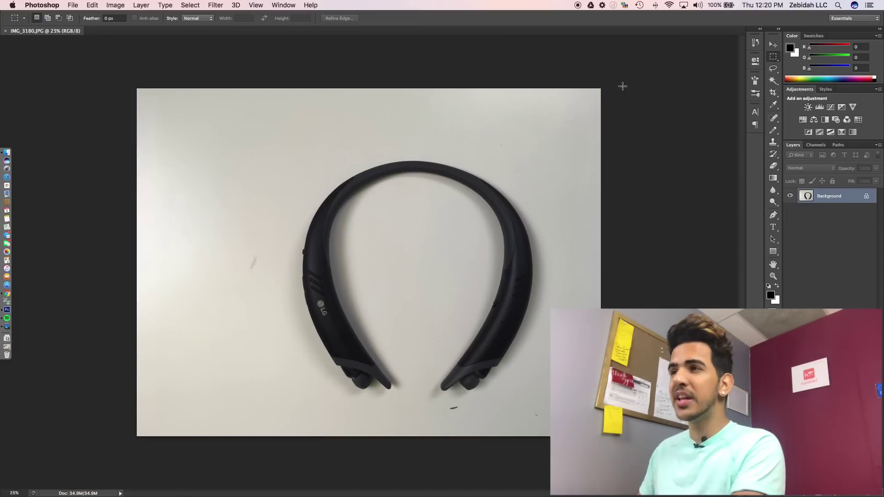
Choose the Essentials (Default) workspace and check the Photoshop version information
{"action": "left_click", "coordinate": [774, 92]}
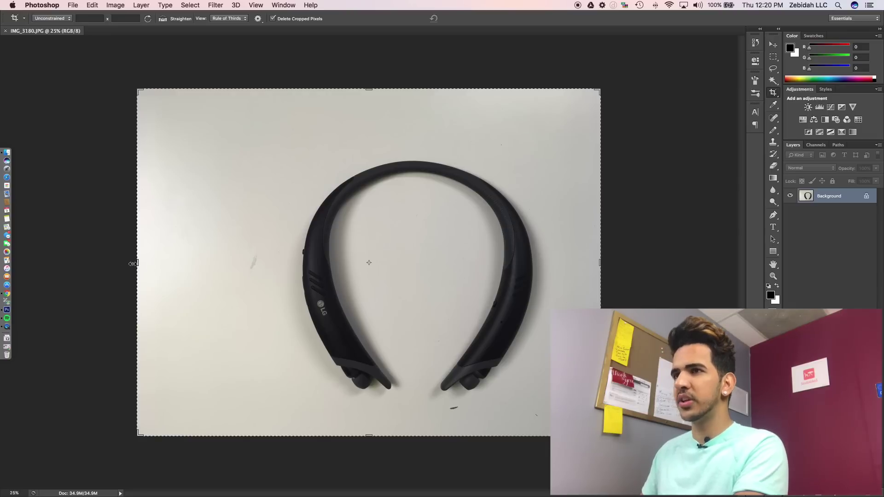
{"action": "left_click", "coordinate": [774, 57]}
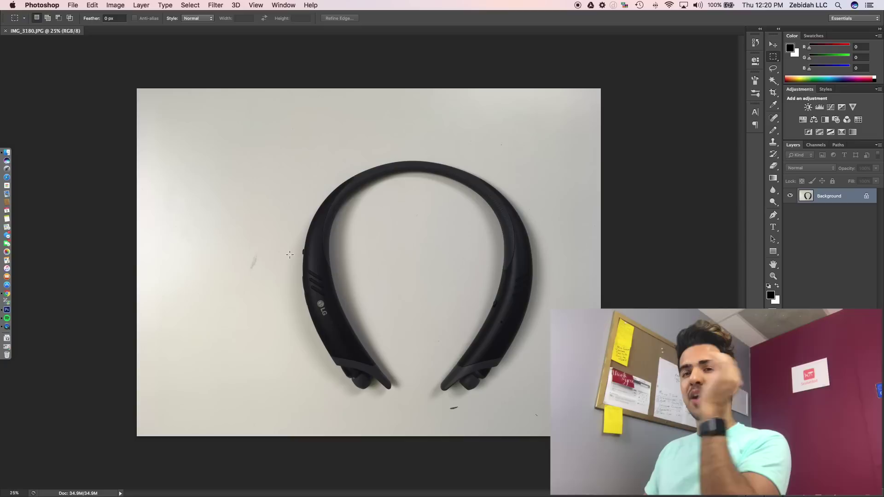
{"action": "left_click", "coordinate": [281, 7]}
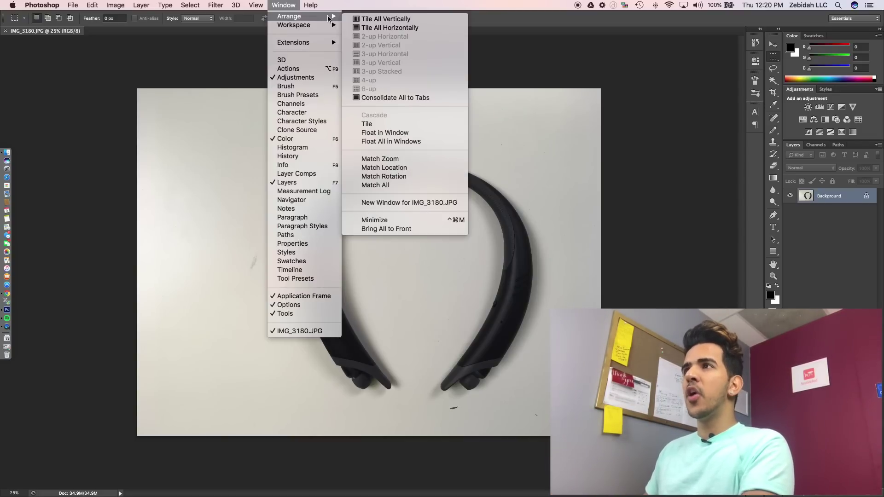
{"action": "mouse_move", "coordinate": [322, 26]}
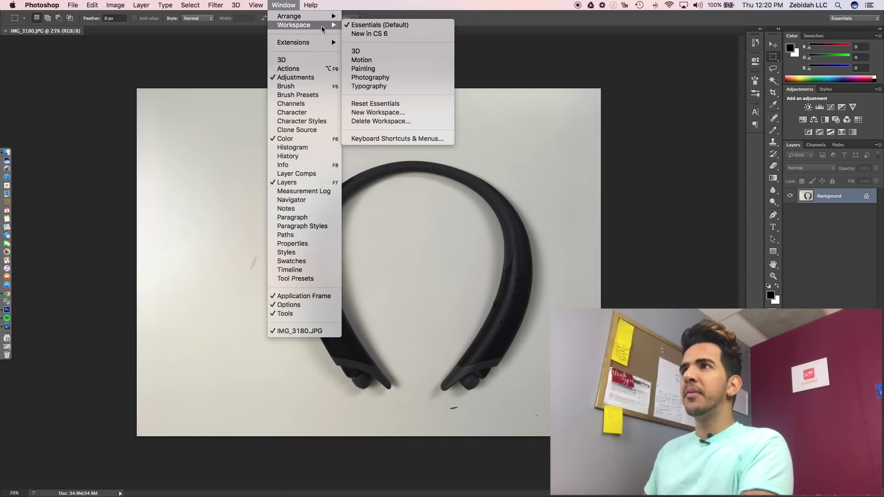
{"action": "left_click", "coordinate": [381, 26]}
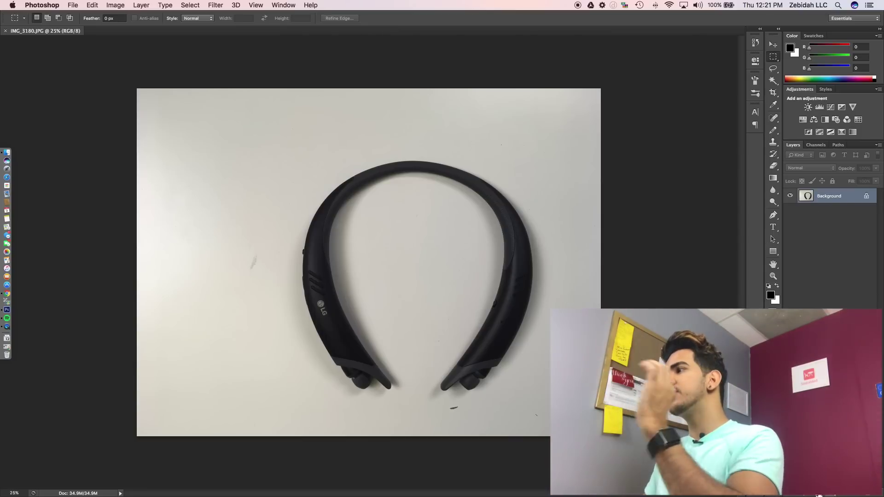
{"action": "left_click", "coordinate": [42, 5]}
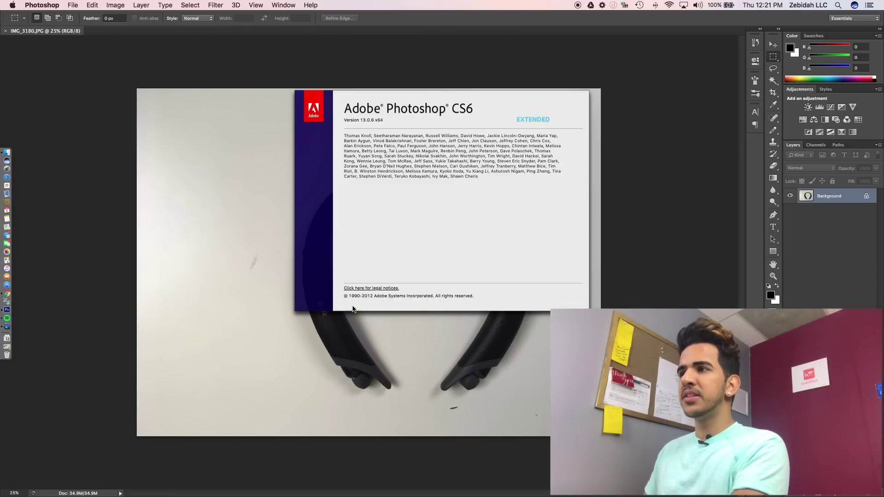
{"action": "left_click", "coordinate": [354, 335]}
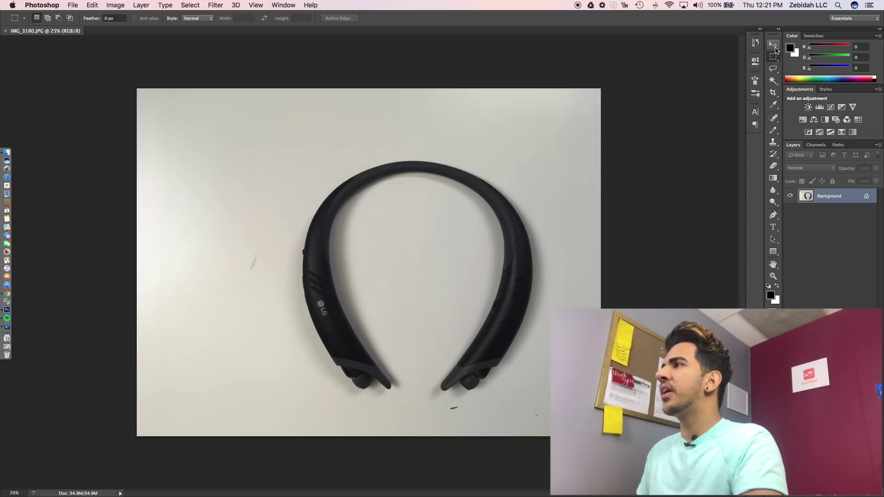
Crop the photo closer to the headset, trimming the empty background from its left side and a narrow strip from its top
{"action": "left_click", "coordinate": [774, 93]}
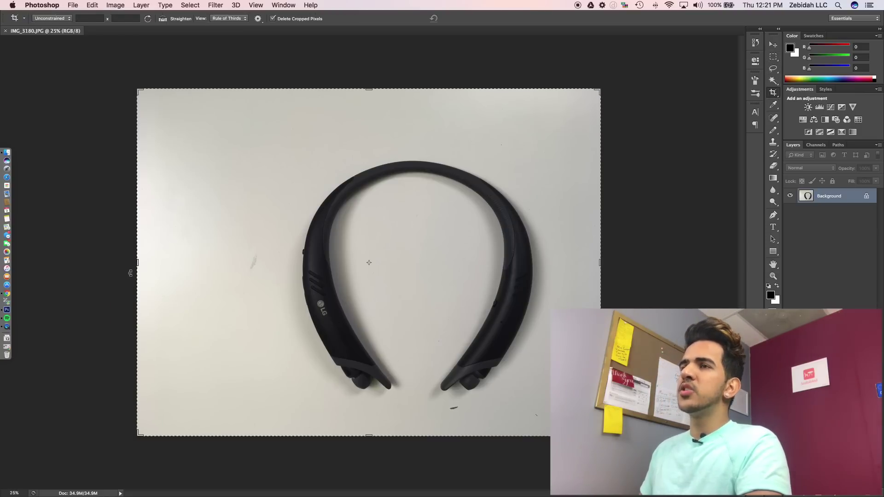
{"action": "left_click_drag", "start_coordinate": [135, 262], "coordinate": [184, 265]}
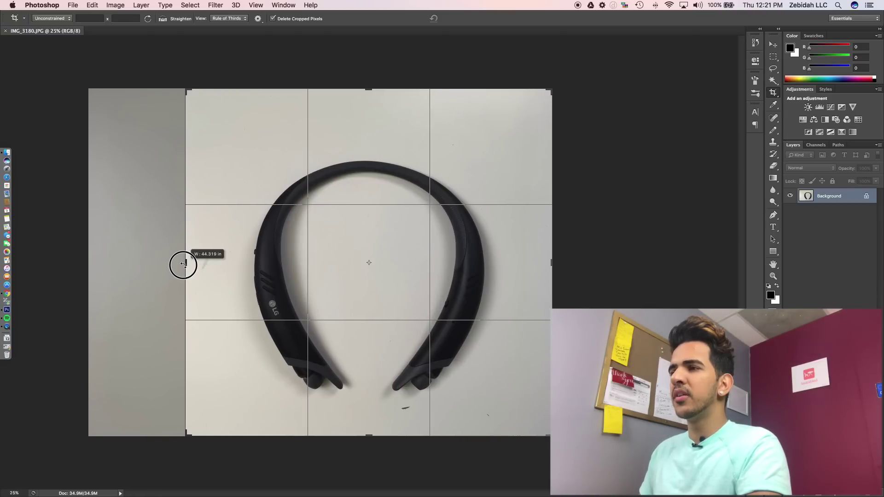
{"action": "left_click_drag", "start_coordinate": [183, 264], "coordinate": [181, 265]}
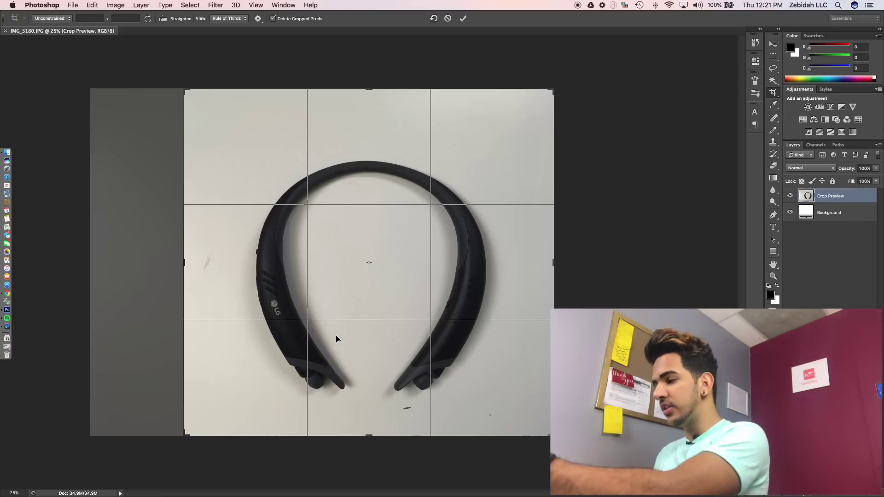
{"action": "key", "text": "Return"}
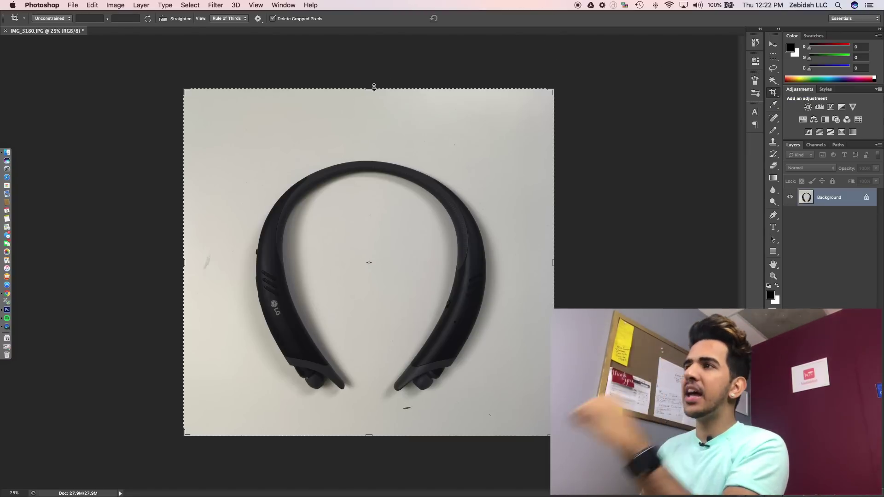
{"action": "left_click_drag", "start_coordinate": [369, 90], "coordinate": [367, 102]}
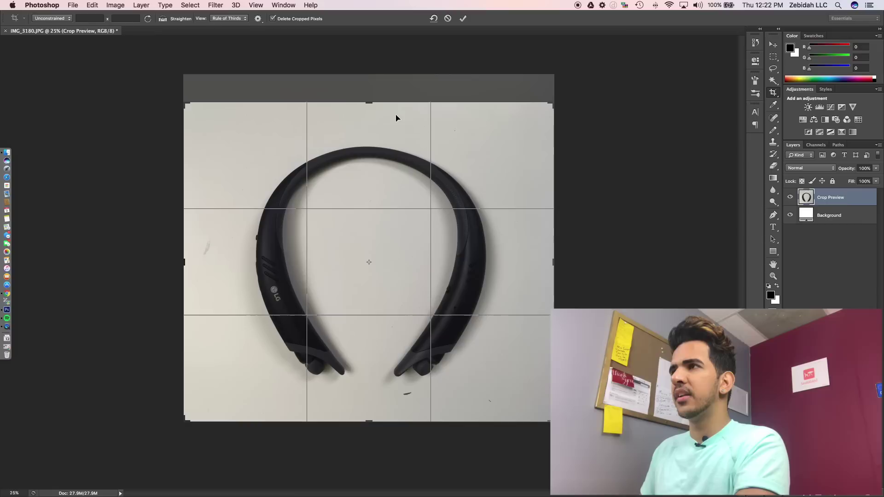
{"action": "key", "text": "Return"}
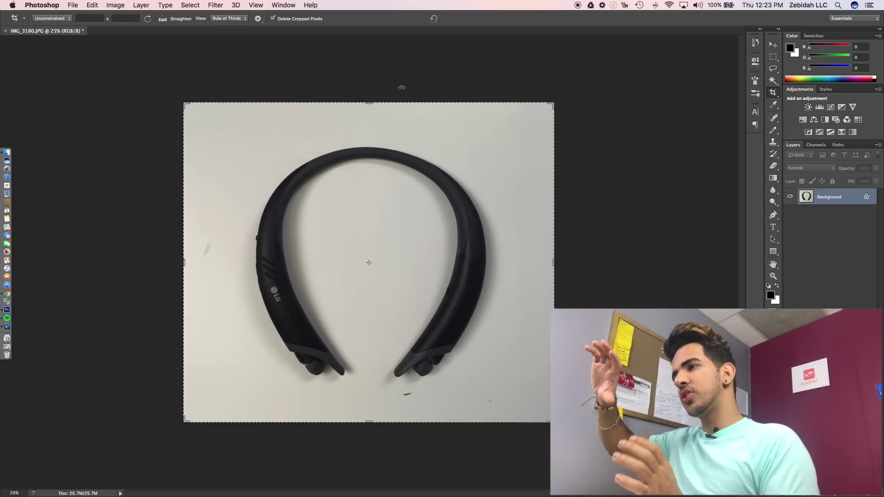
Try to rotate the photo counter-clockwise within the crop and enlarge the crop frame beyond the photo's edges
{"action": "left_click_drag", "start_coordinate": [402, 88], "coordinate": [306, 94]}
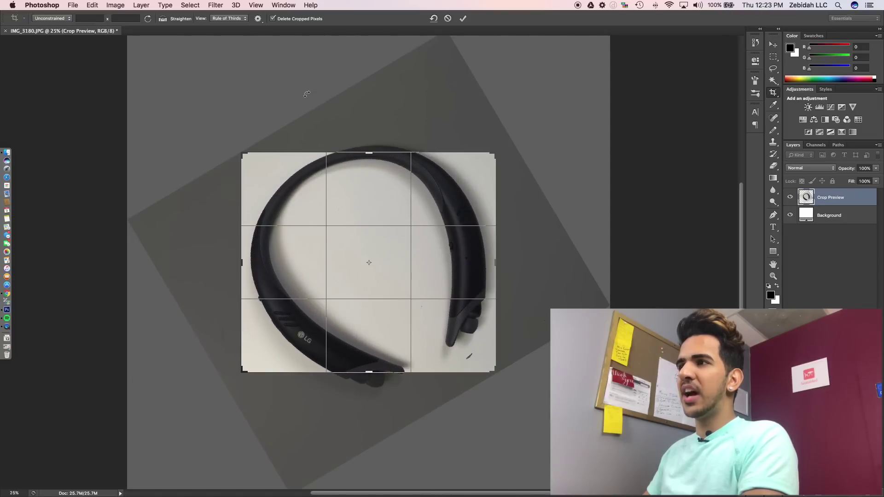
{"action": "left_click_drag", "start_coordinate": [494, 148], "coordinate": [522, 137]}
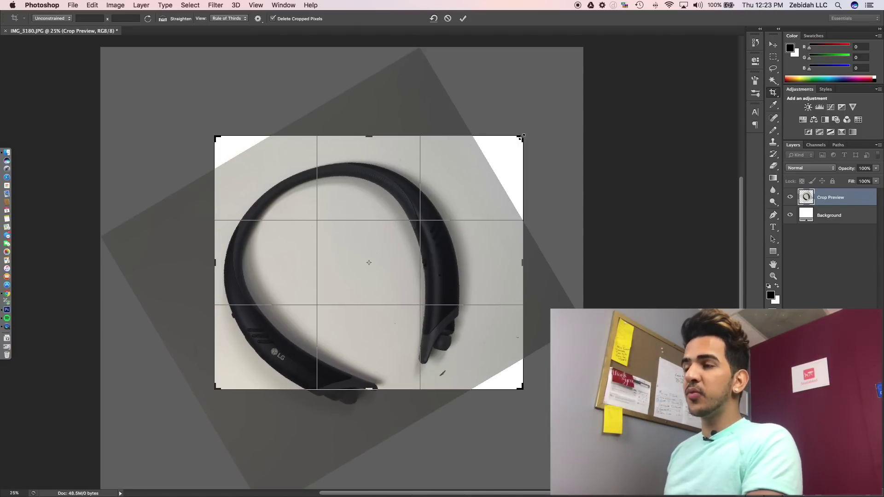
{"action": "key", "text": "Return"}
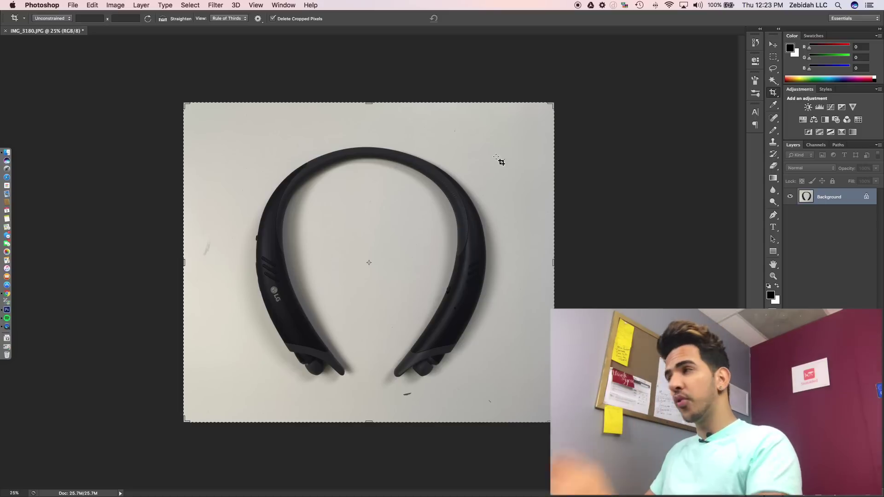
Select the grey background around the headset with the Magic Wand at tolerance 32, fill it with white and deselect
{"action": "left_click", "coordinate": [773, 86]}
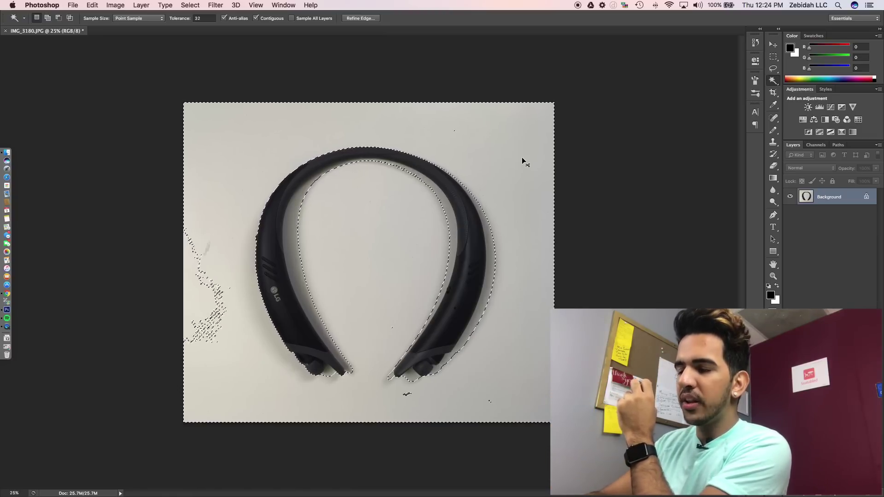
{"action": "key", "text": "super+BackSpace"}
{"action": "key", "text": "super+d"}
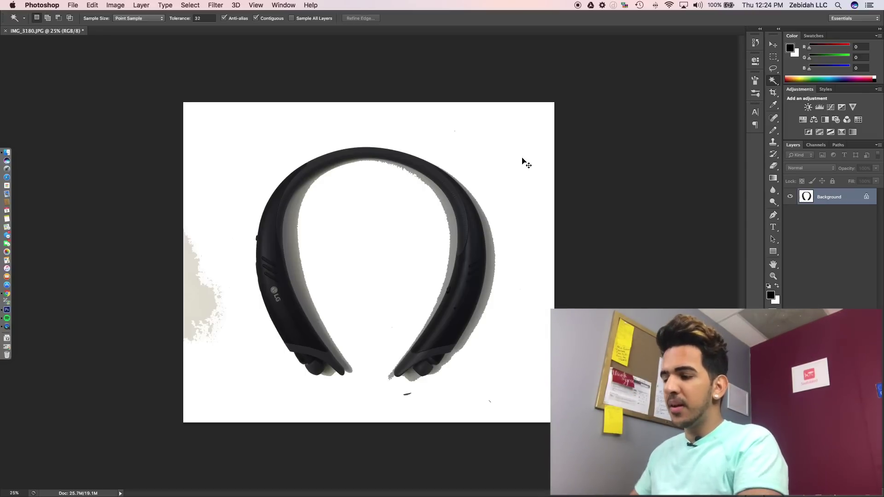
Inspect the headset's left arm at 100% for leftover shadow and background along its edges
{"action": "key", "text": "super+equal"}
{"action": "key", "text": "super+equal"}
{"action": "key", "text": "super+equal"}
{"action": "key", "text": "super+equal"}
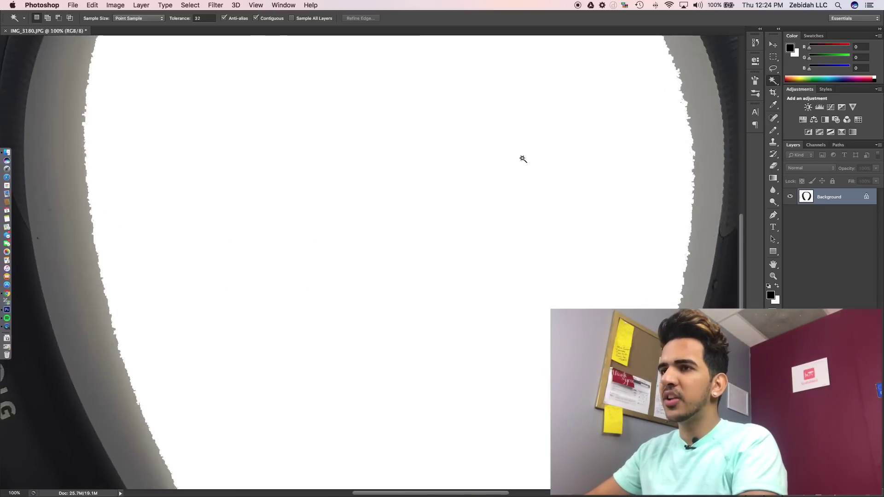
{"action": "scroll", "coordinate": [523, 159], "scroll_direction": "left", "scroll_amount": 10}
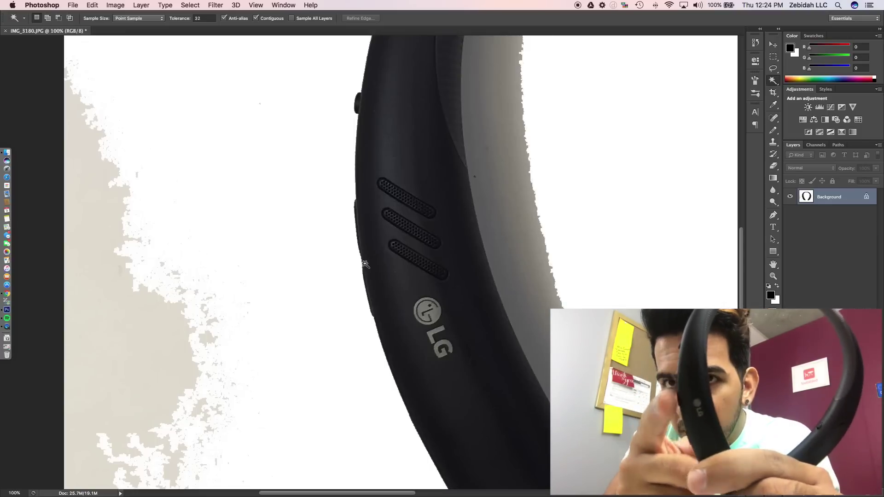
Select the beige background patch left of the headset with the Magic Wand, clear it to white and deselect
{"action": "scroll", "coordinate": [364, 264], "scroll_direction": "up", "scroll_amount": 3}
{"action": "scroll", "coordinate": [365, 265], "scroll_direction": "right", "scroll_amount": 2}
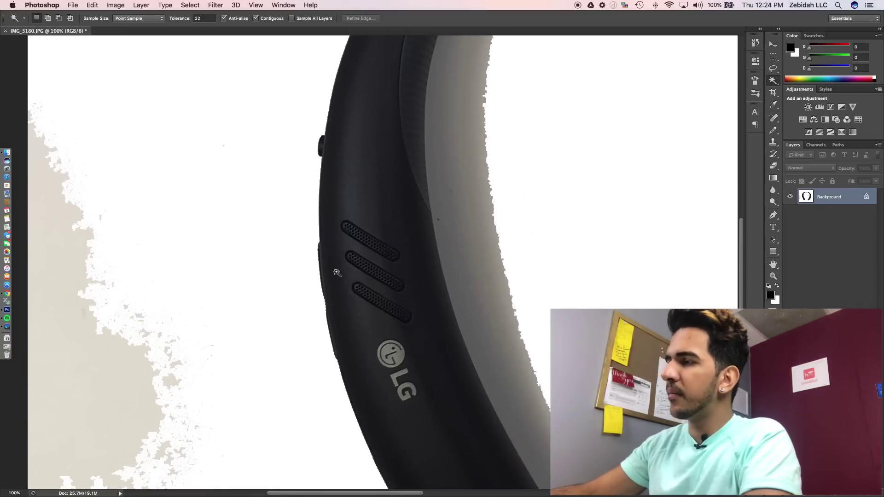
{"action": "key", "text": "super+minus"}
{"action": "key", "text": "super+minus"}
{"action": "key", "text": "super+minus"}
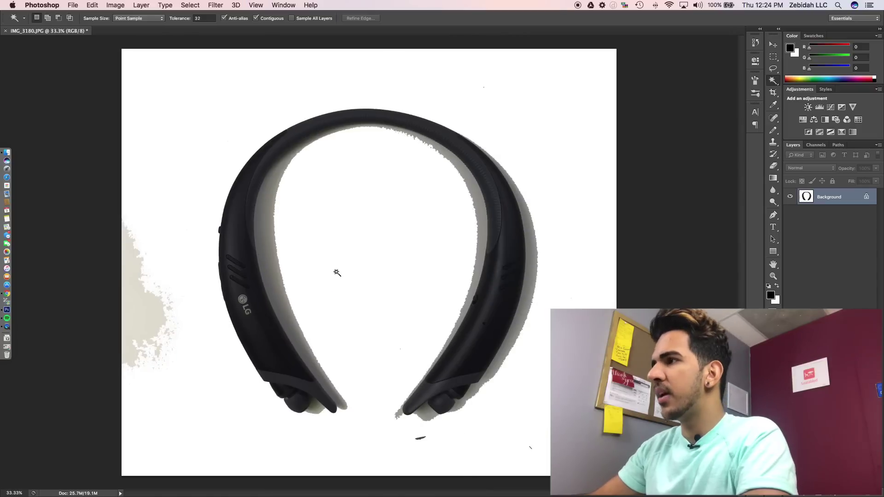
{"action": "left_click", "coordinate": [148, 309]}
{"action": "key", "text": "BackSpace"}
{"action": "key", "text": "super+d"}
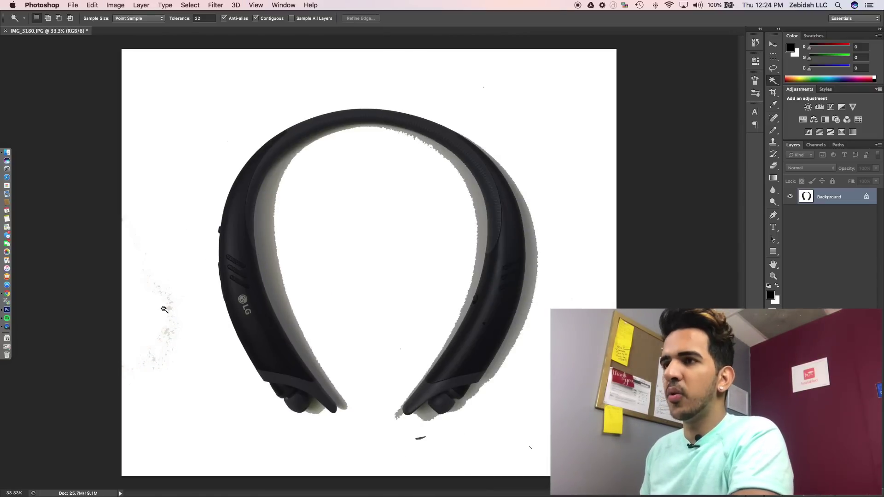
Clear the grey shadows inside the headband and along the outer edge of the right arm to white with the Magic Wand
{"action": "left_click", "coordinate": [283, 232]}
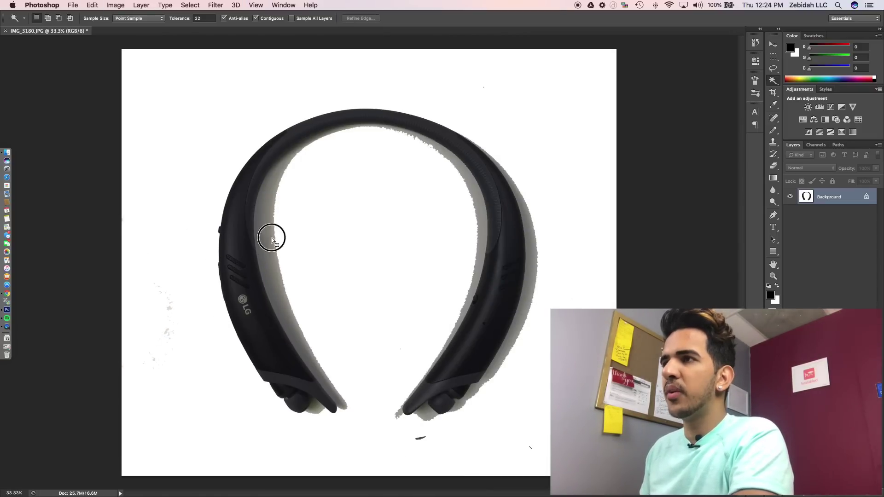
{"action": "key", "text": "BackSpace"}
{"action": "key", "text": "super+d"}
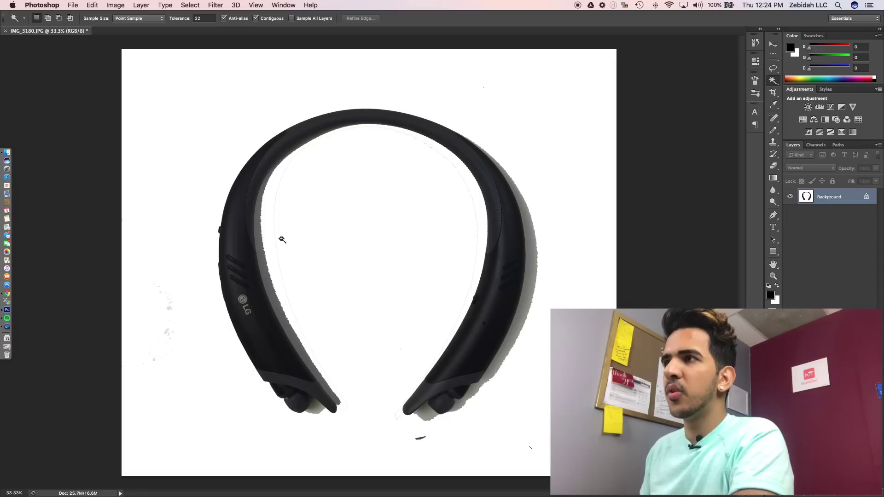
{"action": "left_click", "coordinate": [529, 274]}
{"action": "key", "text": "BackSpace"}
{"action": "key", "text": "super+d"}
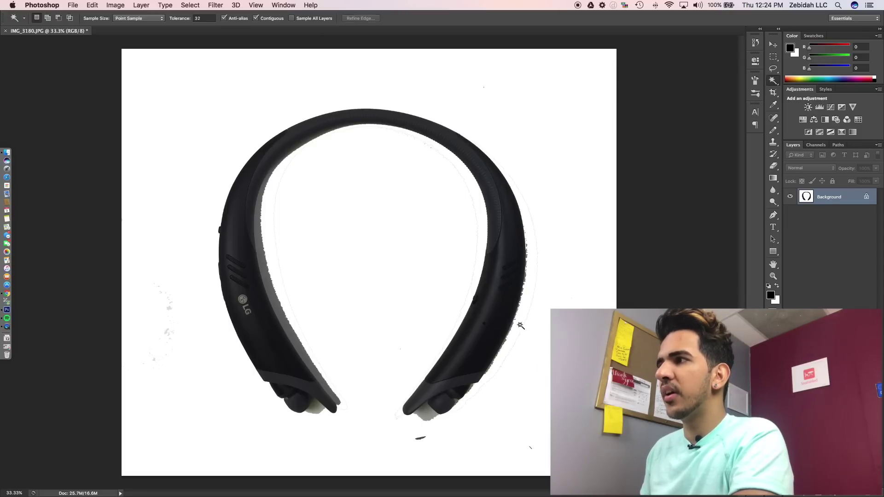
Select the white background around the headset and refill it with white to remove the faint leftover outlines
{"action": "left_click", "coordinate": [471, 391]}
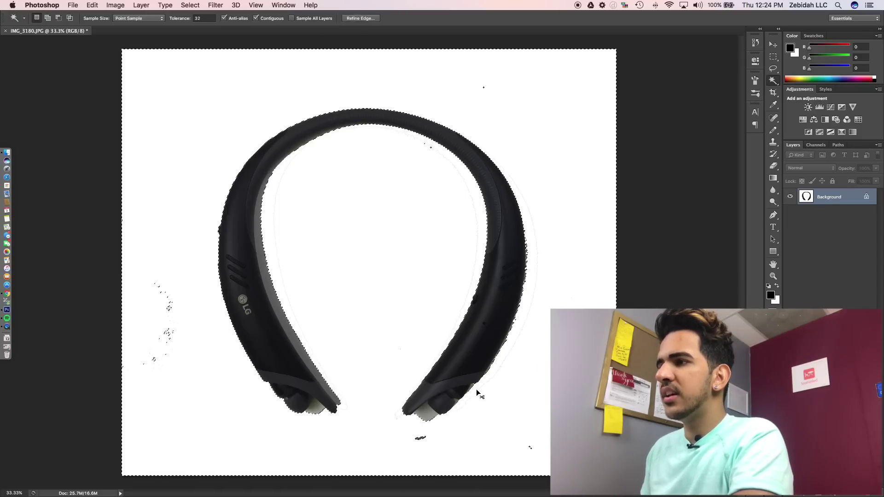
{"action": "key", "text": "BackSpace"}
{"action": "key", "text": "super+d"}
Clear the grey patches beside the right earbud and the dark mark below it to white with the Magic Wand
{"action": "left_click", "coordinate": [427, 420]}
{"action": "key", "text": "BackSpace"}
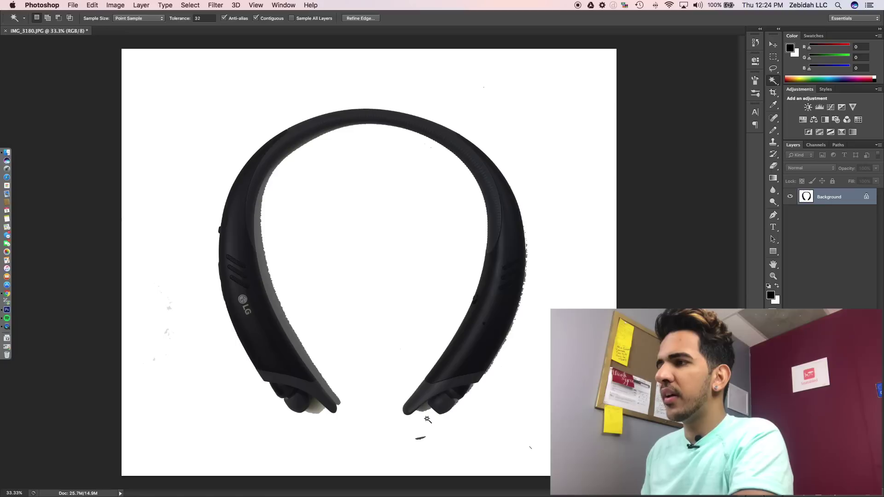
{"action": "key", "text": "super+d"}
{"action": "left_click", "coordinate": [419, 412]}
{"action": "key", "text": "BackSpace"}
{"action": "key", "text": "super+d"}
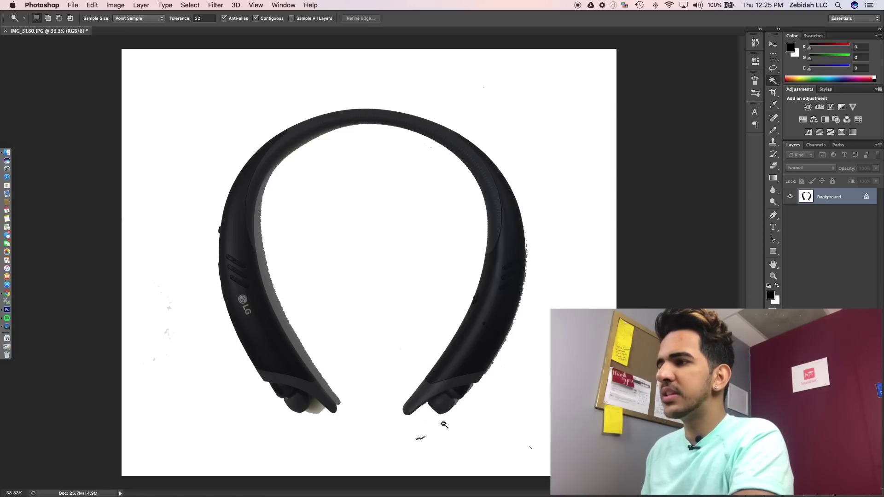
{"action": "left_click", "coordinate": [420, 438]}
{"action": "key", "text": "BackSpace"}
{"action": "key", "text": "super+d"}
Clear the grey patches beside the left earbud and the shadow strip inside the left arm to white with the Magic Wand
{"action": "left_click", "coordinate": [317, 414]}
{"action": "key", "text": "BackSpace"}
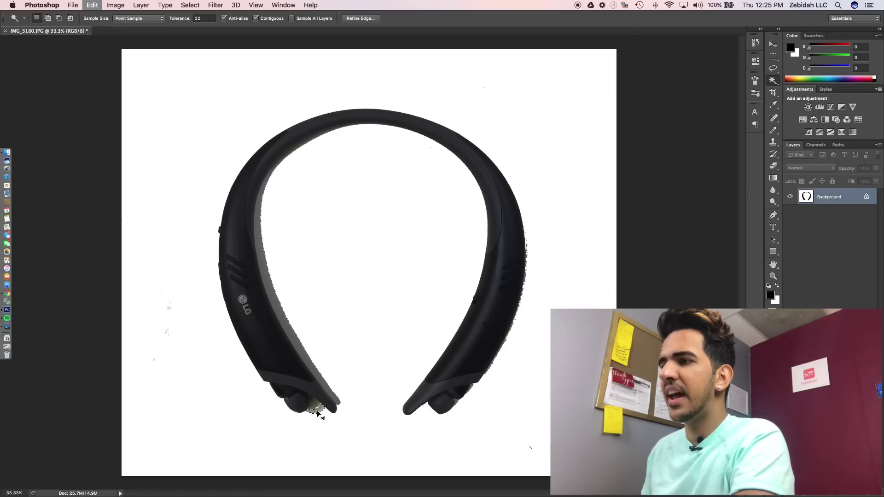
{"action": "key", "text": "super+d"}
{"action": "left_click", "coordinate": [322, 403]}
{"action": "key", "text": "BackSpace"}
{"action": "key", "text": "super+d"}
{"action": "left_click", "coordinate": [329, 387]}
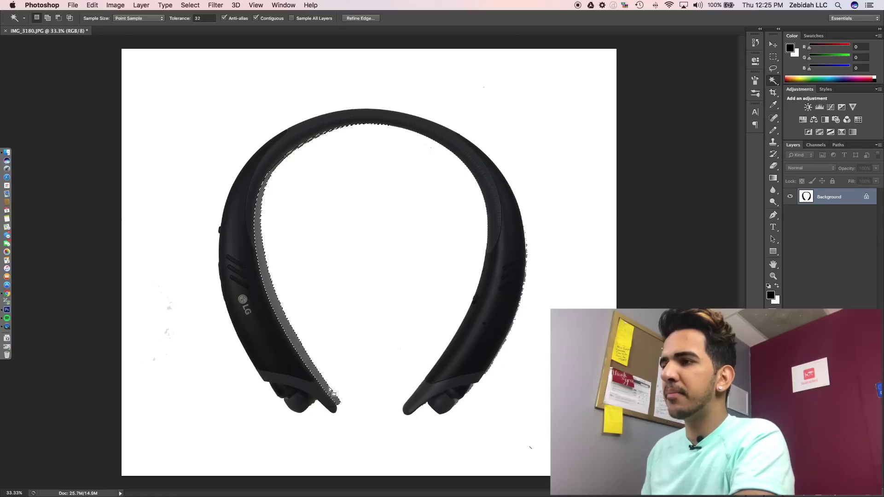
{"action": "key", "text": "BackSpace"}
{"action": "key", "text": "super+d"}
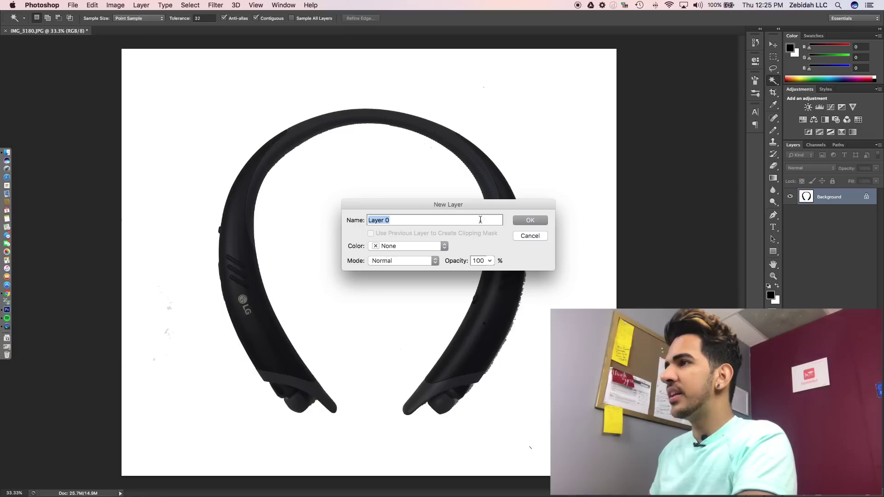
{"action": "left_click", "coordinate": [418, 245]}
{"action": "left_click", "coordinate": [474, 239]}
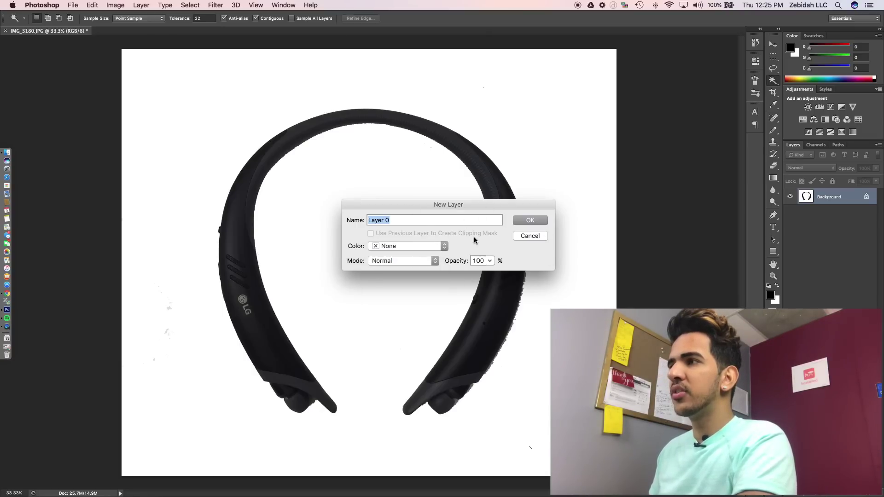
{"action": "left_click", "coordinate": [531, 236]}
Convert the locked Background into a regular layer named Headphones
{"action": "double_click", "coordinate": [847, 203]}
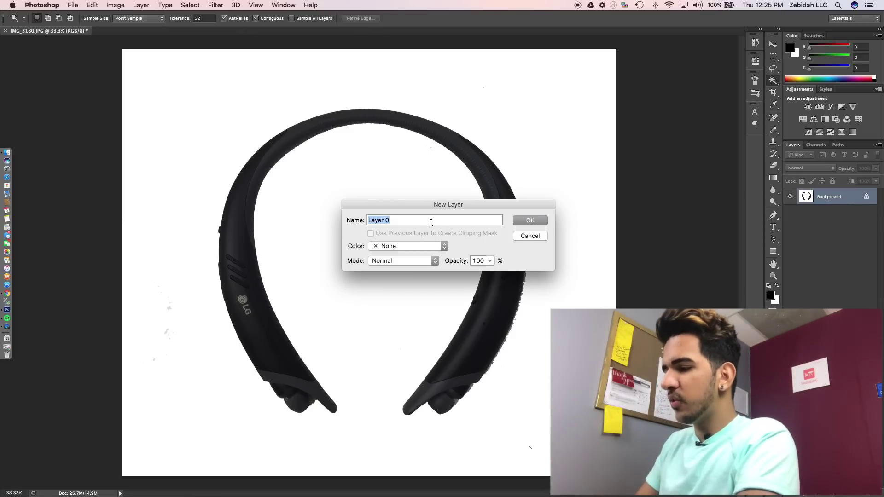
{"action": "type", "text": "Headphone"}
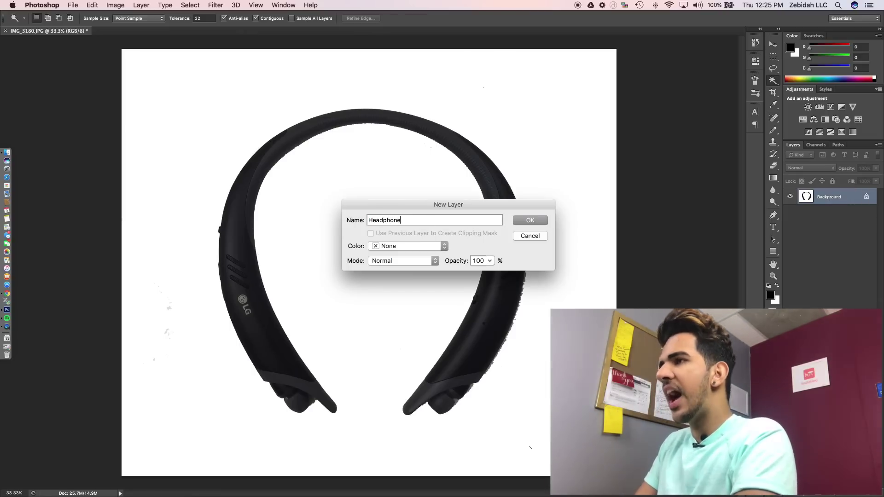
{"action": "type", "text": "s"}
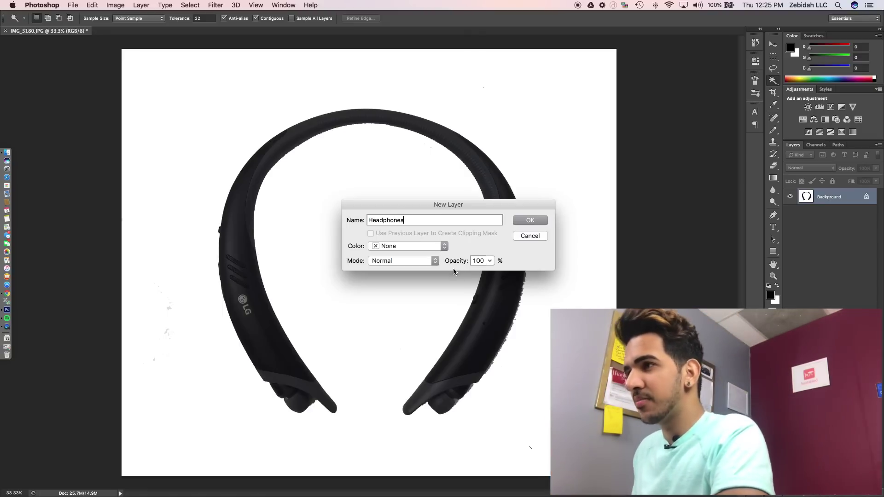
{"action": "left_click", "coordinate": [537, 222]}
Select the white background of the Headphones layer with the Magic Wand, delete it to transparency and deselect
{"action": "left_click", "coordinate": [560, 204]}
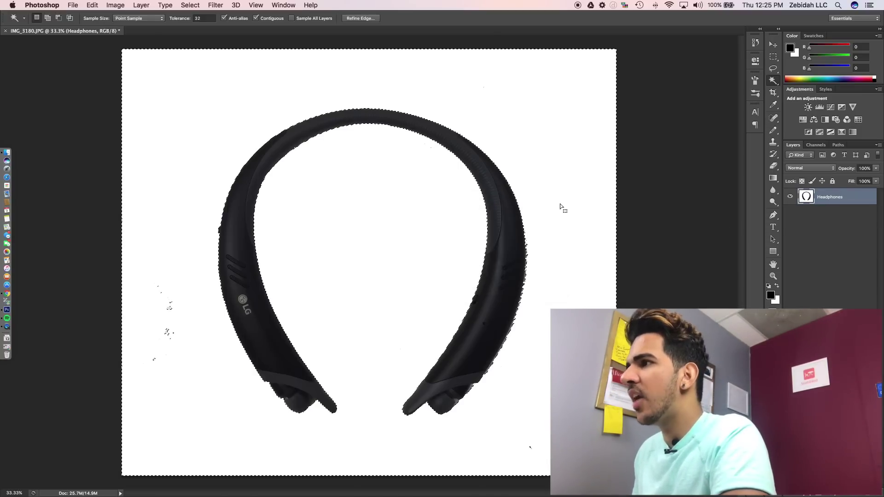
{"action": "key", "text": "Delete"}
{"action": "key", "text": "ctrl+d"}
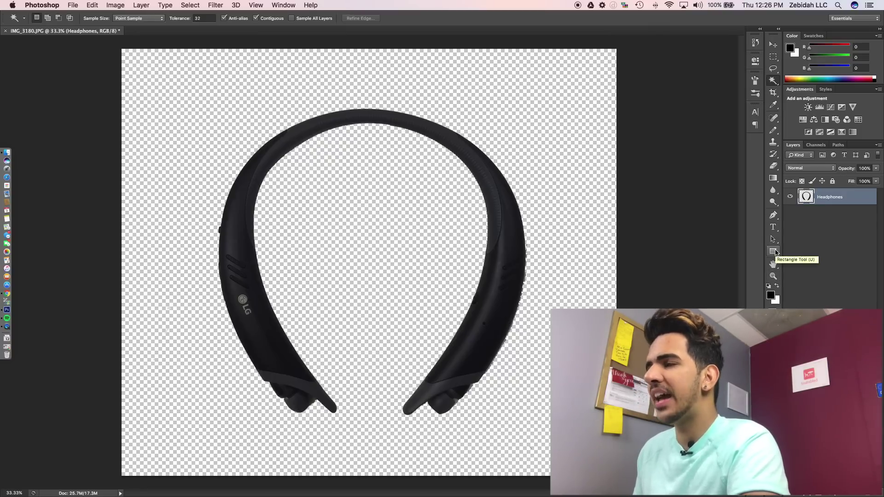
Set the foreground colour to bright red (RGB 238, 32, 32) and draw a borderless rectangle shape covering the whole canvas
{"action": "left_click", "coordinate": [773, 252]}
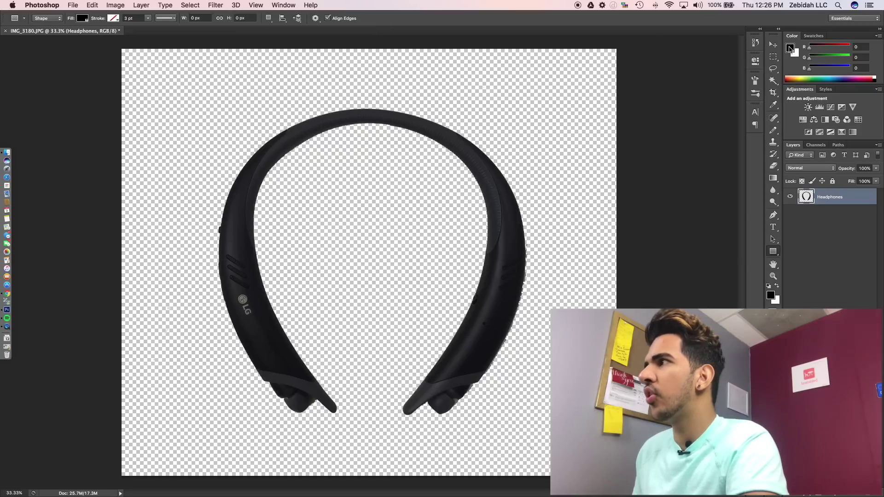
{"action": "left_click", "coordinate": [790, 48]}
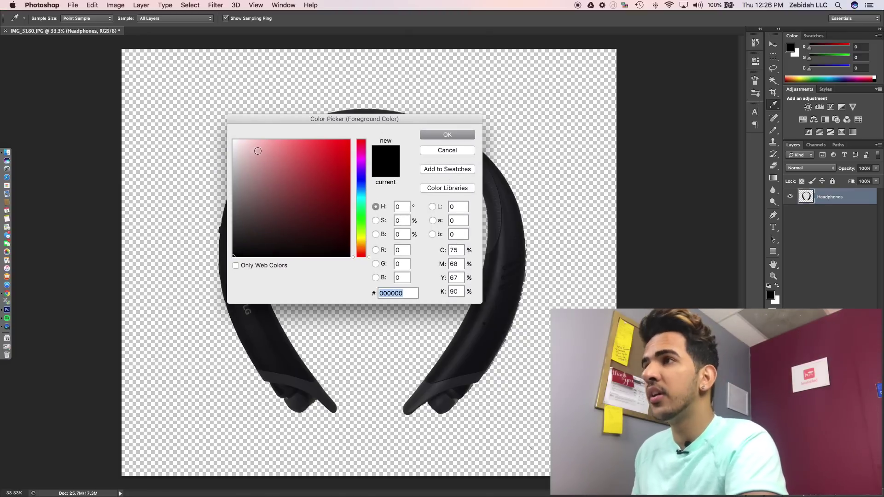
{"action": "left_click", "coordinate": [334, 148]}
{"action": "left_click", "coordinate": [446, 135]}
{"action": "key", "text": "u"}
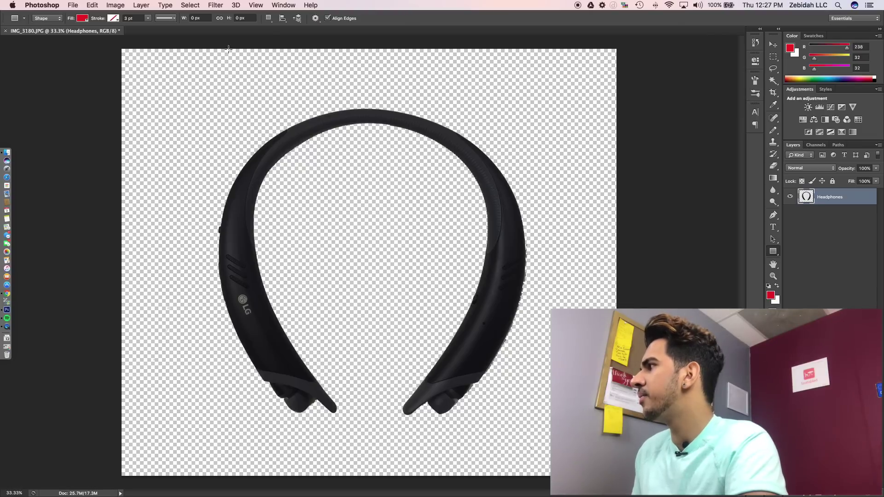
{"action": "left_click_drag", "start_coordinate": [121, 48], "coordinate": [618, 477]}
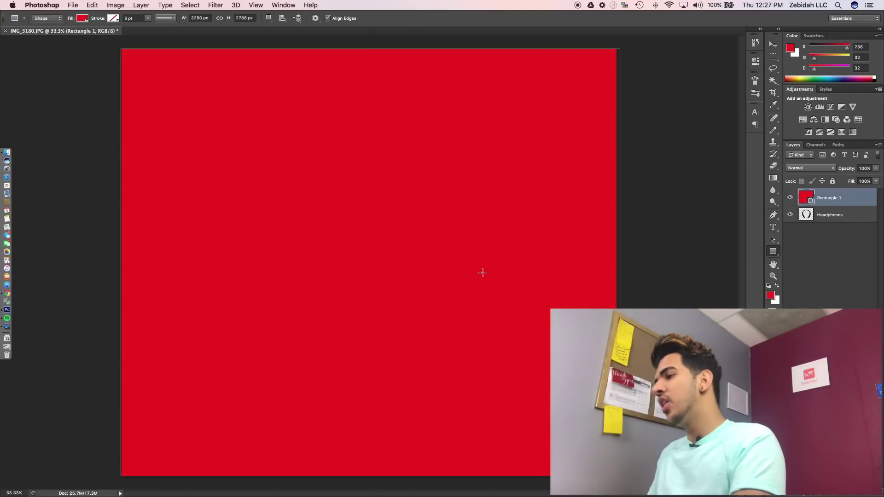
{"action": "key", "text": "Return"}
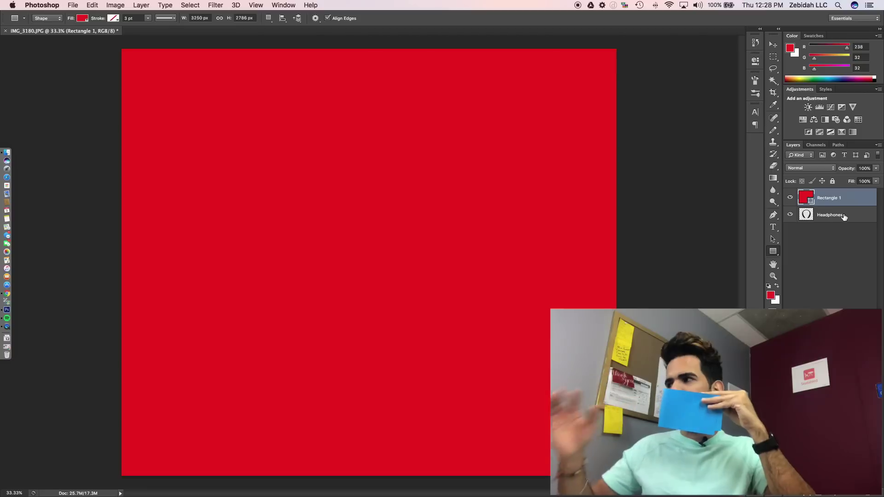
Move the Headphones layer above the red rectangle layer
{"action": "left_click", "coordinate": [844, 216]}
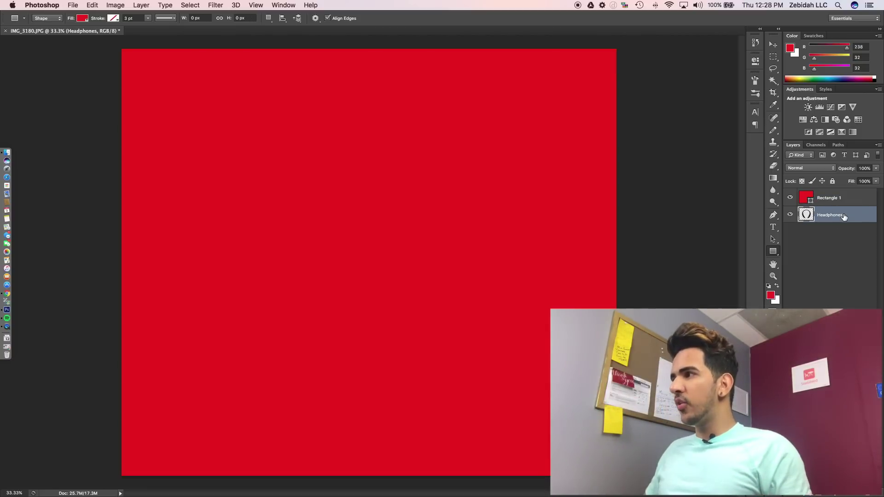
{"action": "left_click", "coordinate": [844, 216]}
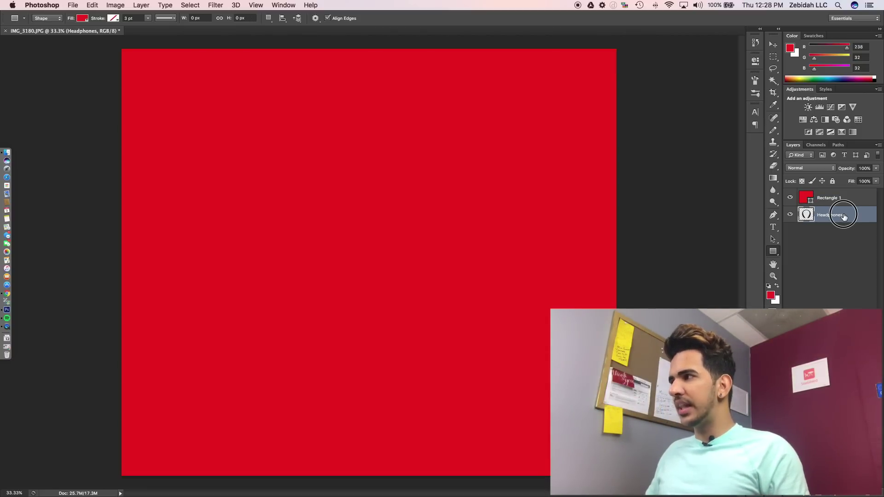
{"action": "left_click_drag", "start_coordinate": [844, 216], "coordinate": [845, 196]}
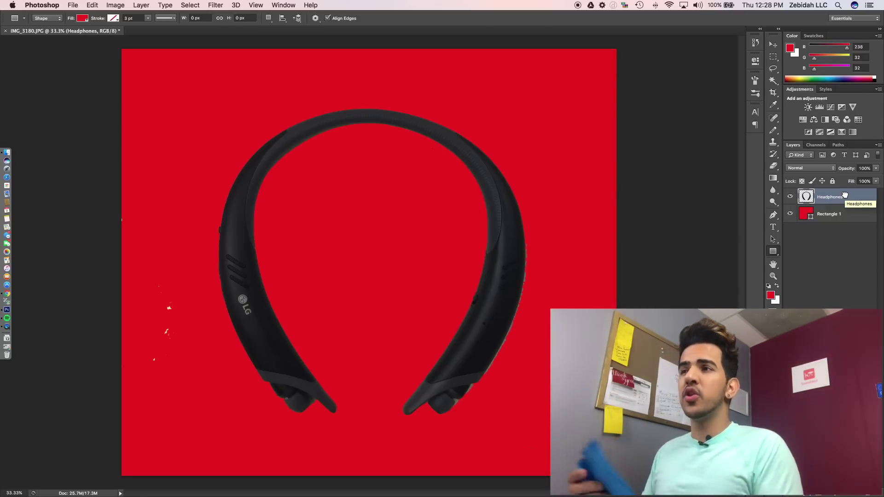
{"action": "left_click", "coordinate": [770, 82]}
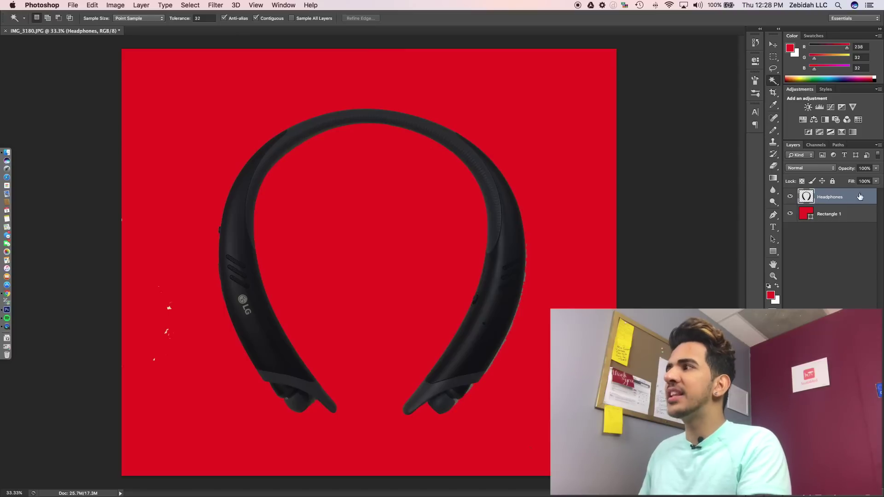
{"action": "left_click", "coordinate": [831, 214]}
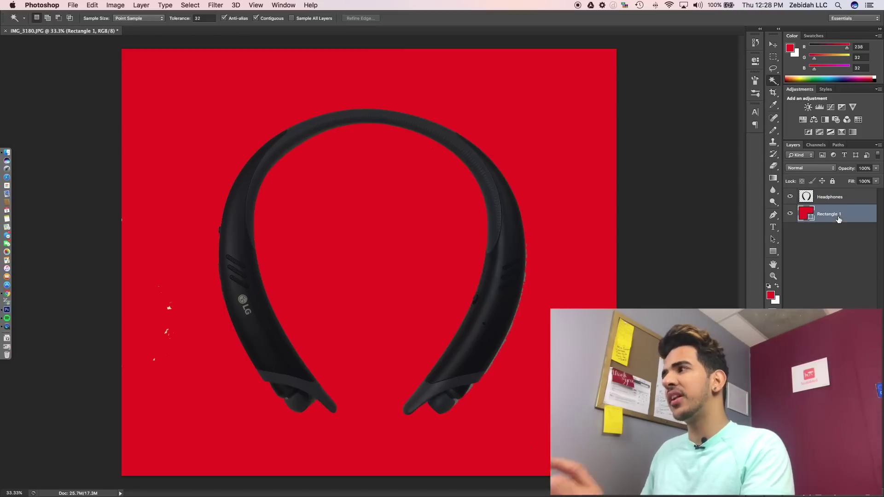
{"action": "left_click", "coordinate": [539, 112]}
{"action": "left_click", "coordinate": [522, 168]}
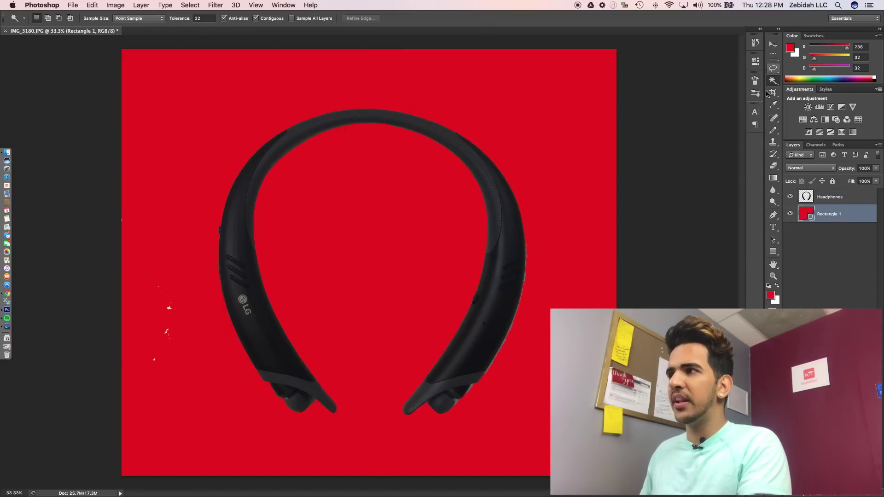
On the Headphones layer, erase the leftover specks left of the headset using a hard round eraser of 99 px
{"action": "left_click", "coordinate": [823, 195]}
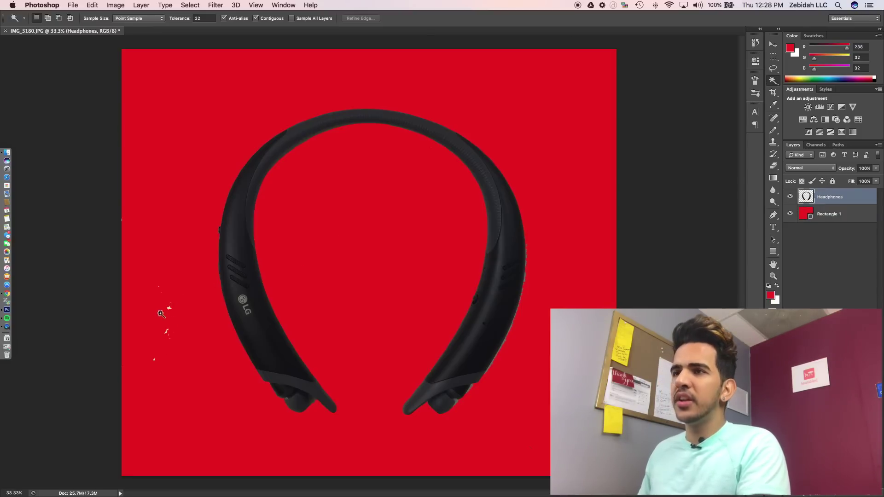
{"action": "left_click", "coordinate": [772, 166]}
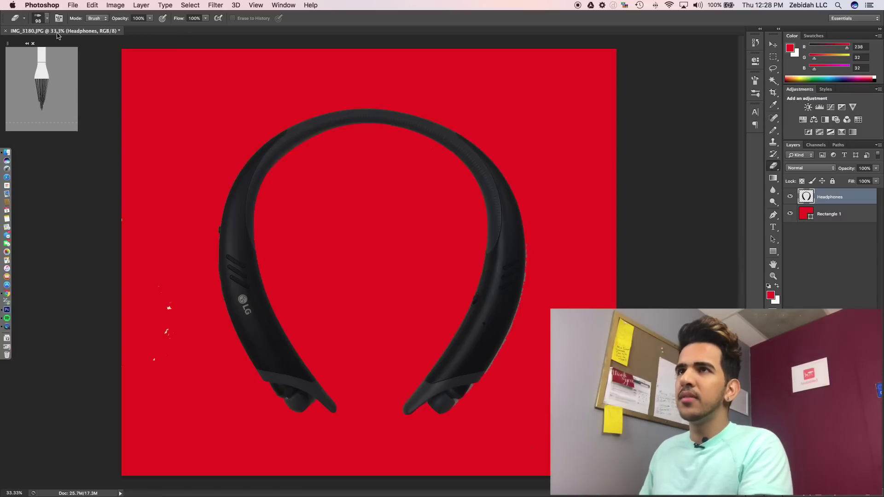
{"action": "left_click", "coordinate": [47, 19]}
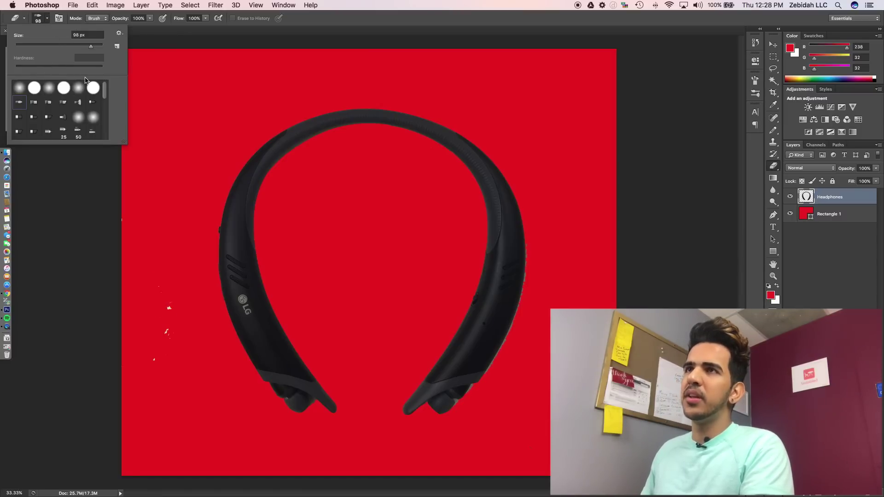
{"action": "left_click", "coordinate": [92, 87]}
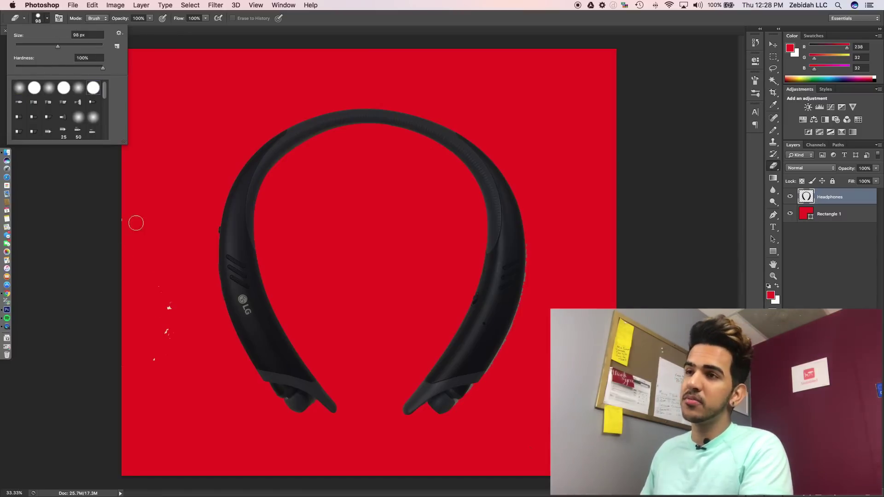
{"action": "double_click", "coordinate": [89, 86]}
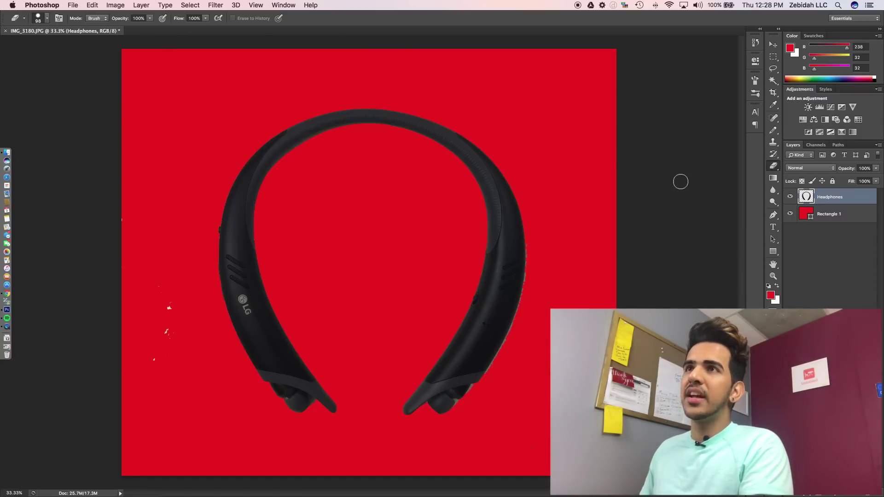
{"action": "left_click", "coordinate": [45, 19]}
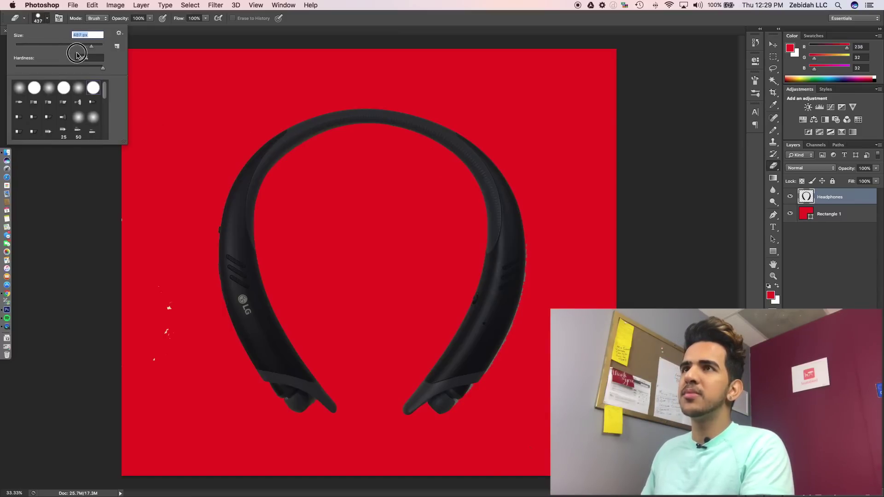
{"action": "left_click", "coordinate": [58, 47]}
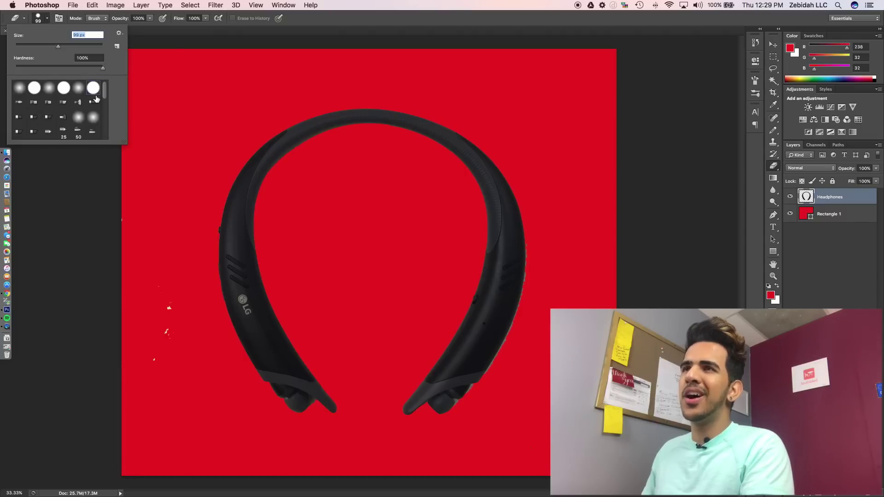
{"action": "left_click", "coordinate": [131, 235]}
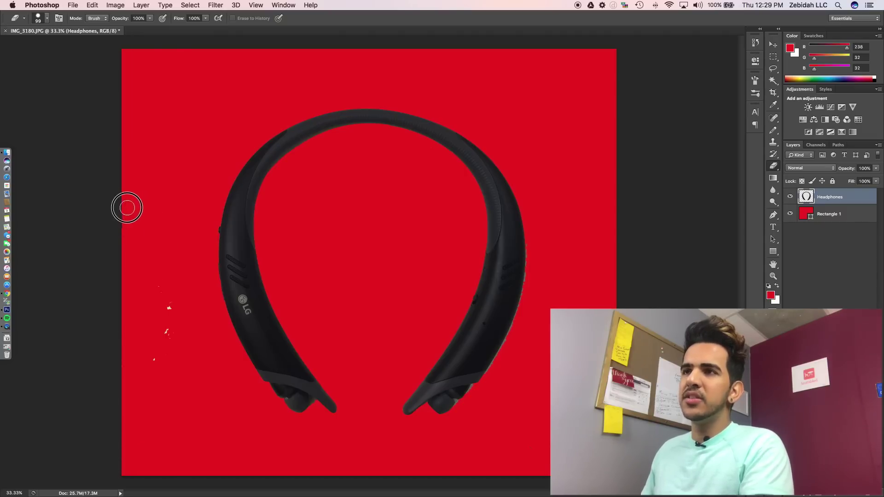
{"action": "mouse_move", "coordinate": [145, 264]}
{"action": "left_mouse_down"}
{"action": "mouse_move", "coordinate": [162, 341]}
{"action": "mouse_move", "coordinate": [174, 325]}
{"action": "left_mouse_up"}
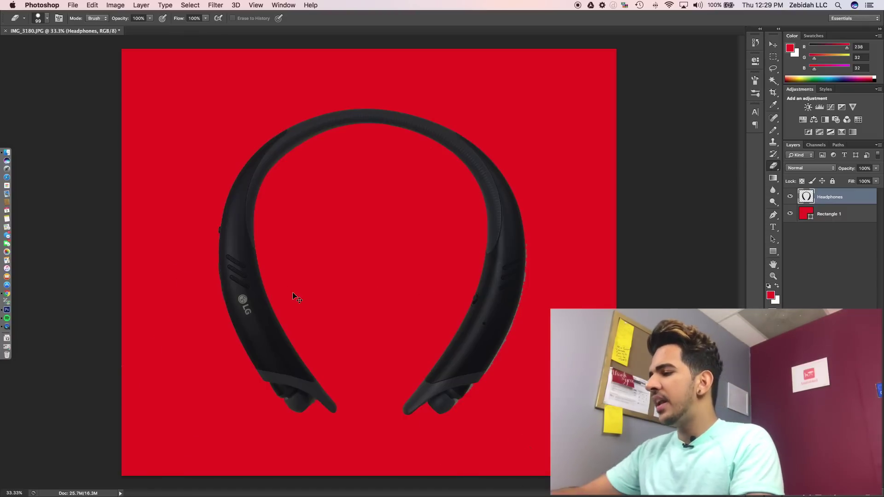
Select the long grey fringe along the right arm's lower outer edge with the Magic Wand, delete it and deselect
{"action": "key", "text": "super+plus"}
{"action": "key", "text": "super+plus"}
{"action": "key", "text": "super+plus"}
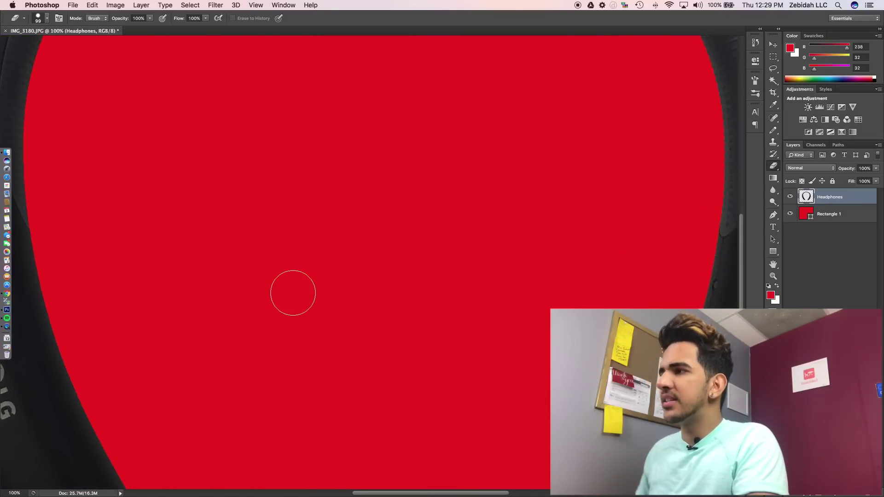
{"action": "scroll", "coordinate": [293, 293], "scroll_direction": "down", "scroll_amount": 10}
{"action": "scroll", "coordinate": [293, 293], "scroll_direction": "right", "scroll_amount": 5}
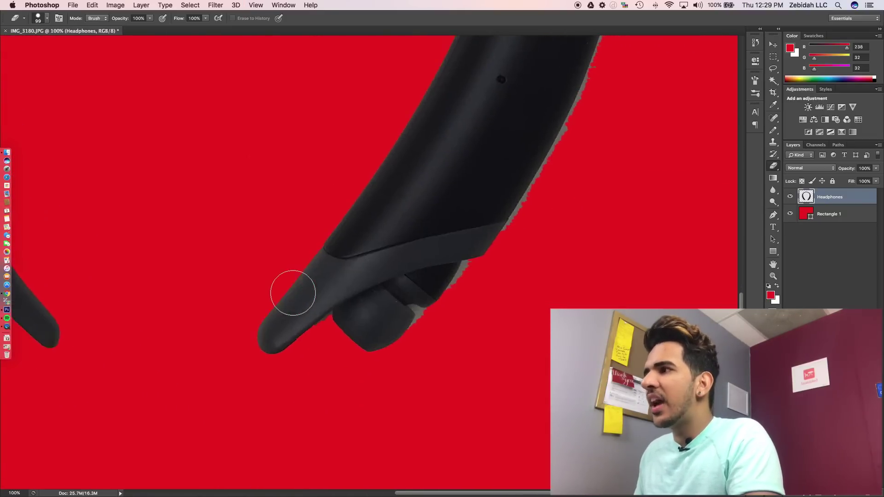
{"action": "scroll", "coordinate": [293, 293], "scroll_direction": "right", "scroll_amount": 5}
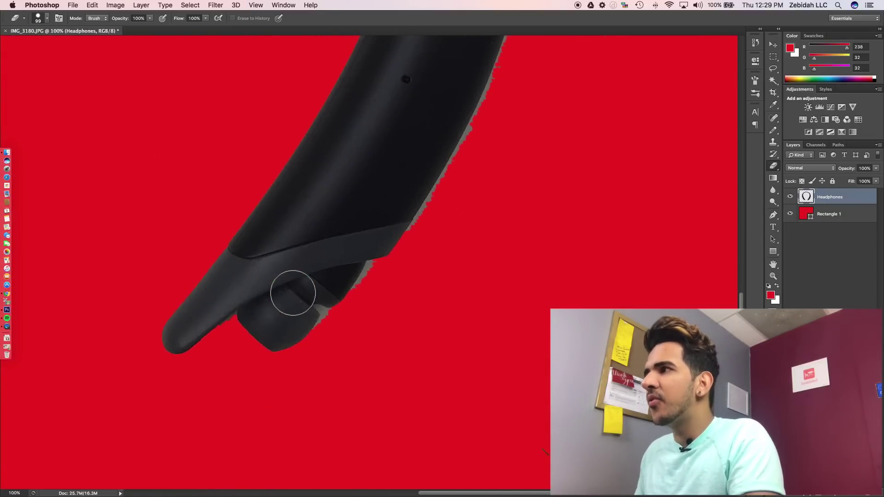
{"action": "left_click", "coordinate": [773, 82]}
{"action": "scroll", "coordinate": [473, 189], "scroll_direction": "up", "scroll_amount": 5}
{"action": "scroll", "coordinate": [474, 189], "scroll_direction": "right", "scroll_amount": 1}
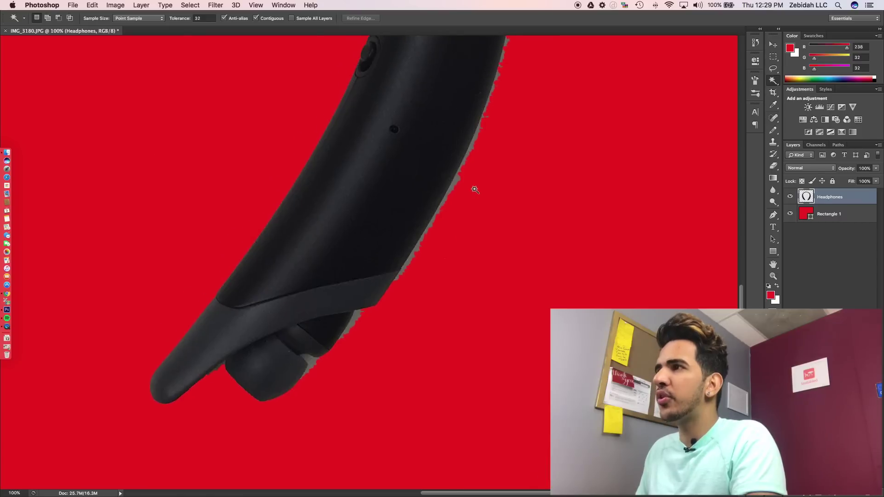
{"action": "left_click", "coordinate": [457, 199]}
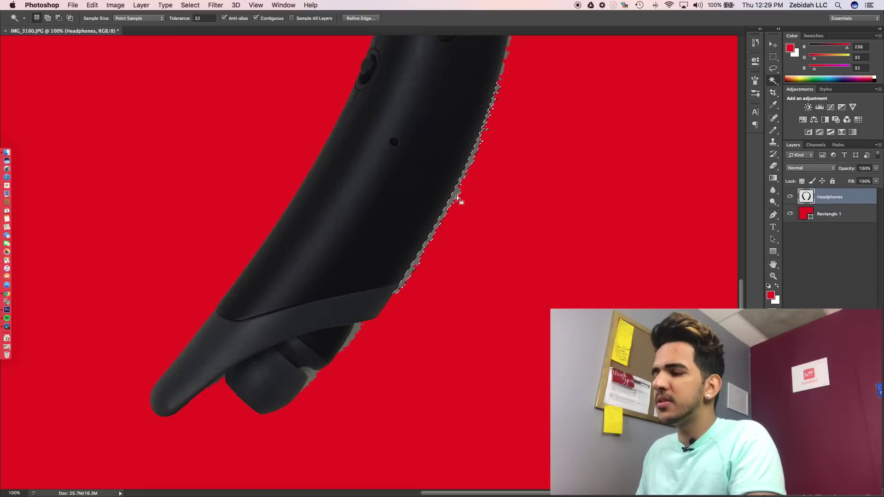
{"action": "key", "text": "BackSpace"}
{"action": "key", "text": "super+d"}
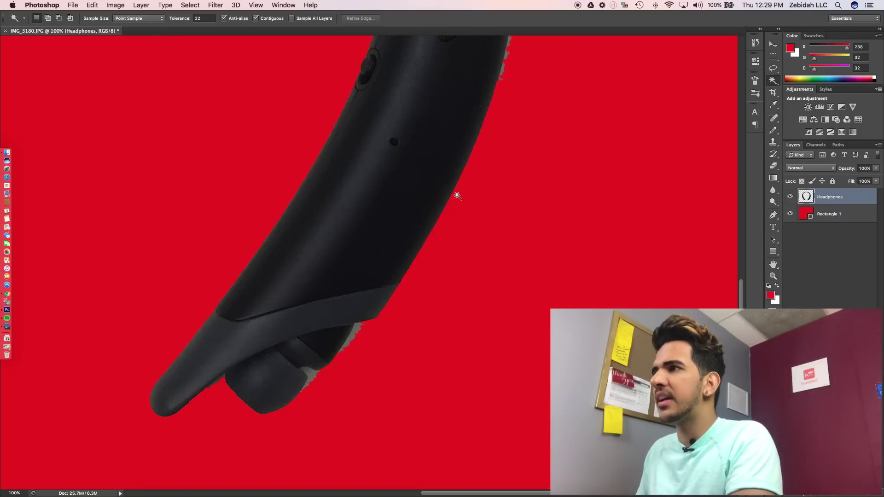
Select and delete the separate grey fringe patches on the right arm's outer edge, from beside the grip ridges to just below them
{"action": "scroll", "coordinate": [457, 196], "scroll_direction": "up", "scroll_amount": 5}
{"action": "left_click", "coordinate": [508, 90]}
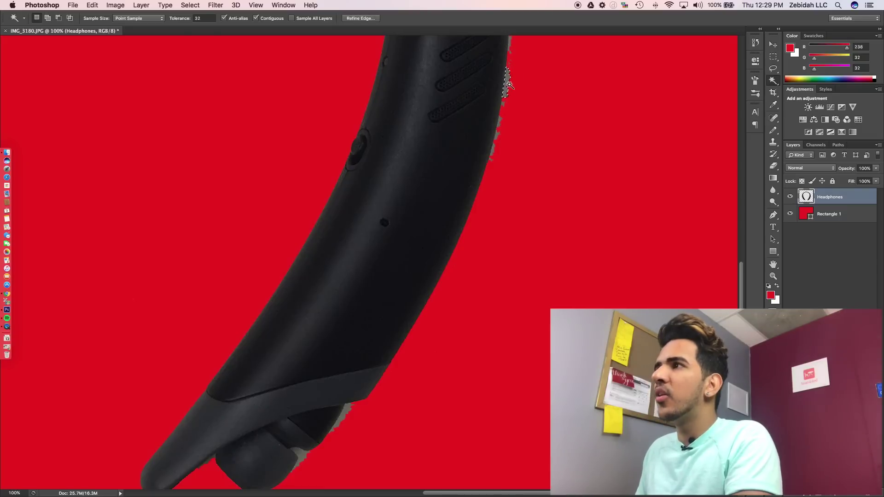
{"action": "key", "text": "BackSpace"}
{"action": "key", "text": "super+d"}
{"action": "left_click", "coordinate": [504, 107]}
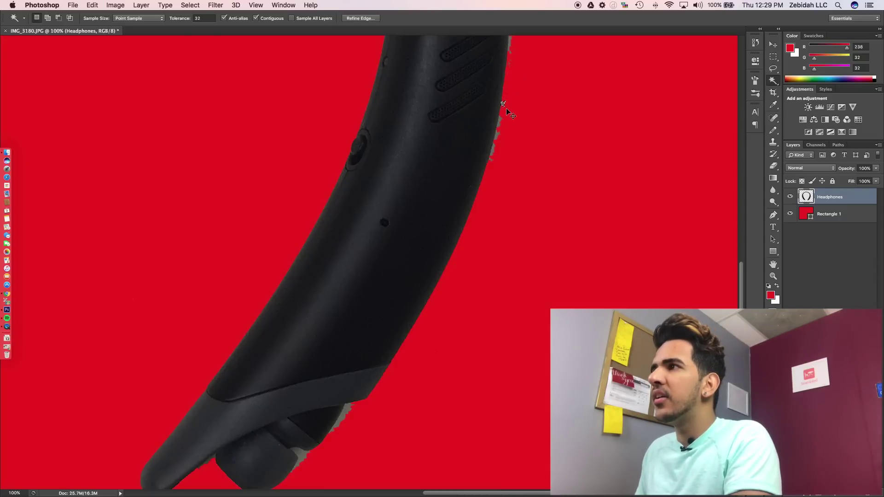
{"action": "key", "text": "BackSpace"}
{"action": "key", "text": "super+d"}
{"action": "left_click", "coordinate": [501, 124]}
{"action": "key", "text": "BackSpace"}
{"action": "key", "text": "super+d"}
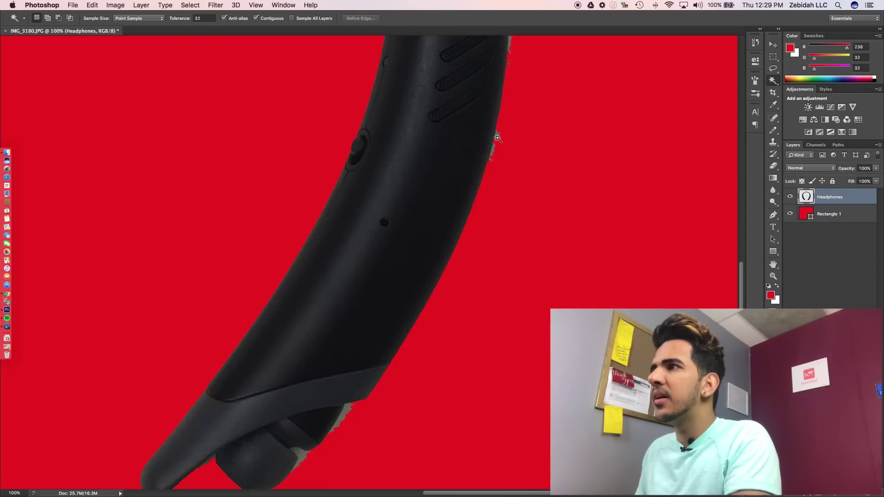
Remove the remaining grey fringe patches further down the right arm's outer edge with the Magic Wand, deselecting after each deletion
{"action": "left_click", "coordinate": [498, 138]}
{"action": "key", "text": "BackSpace"}
{"action": "key", "text": "super+d"}
{"action": "left_click", "coordinate": [493, 148]}
{"action": "key", "text": "BackSpace"}
{"action": "key", "text": "super+d"}
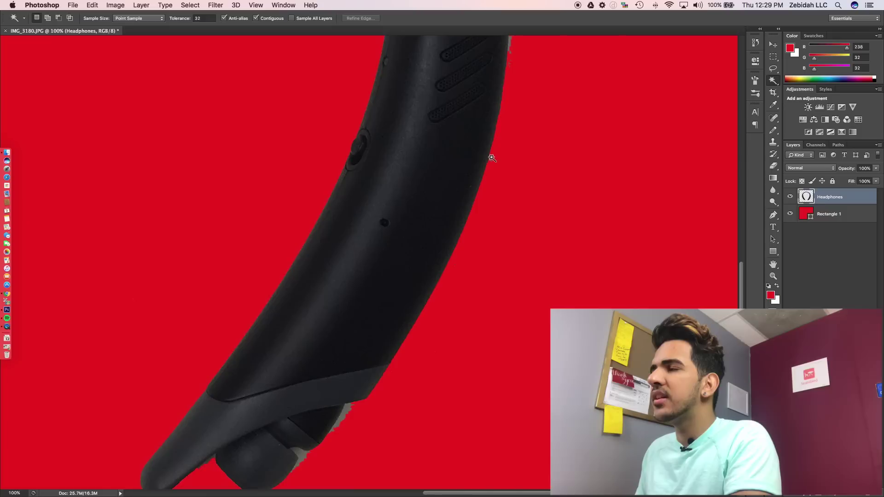
{"action": "left_click", "coordinate": [508, 167]}
{"action": "key", "text": "BackSpace"}
{"action": "key", "text": "super+d"}
Select and delete the two larger grey fringe patches on the right arm's outer edge level with the top grip ridges
{"action": "scroll", "coordinate": [508, 169], "scroll_direction": "up", "scroll_amount": 3}
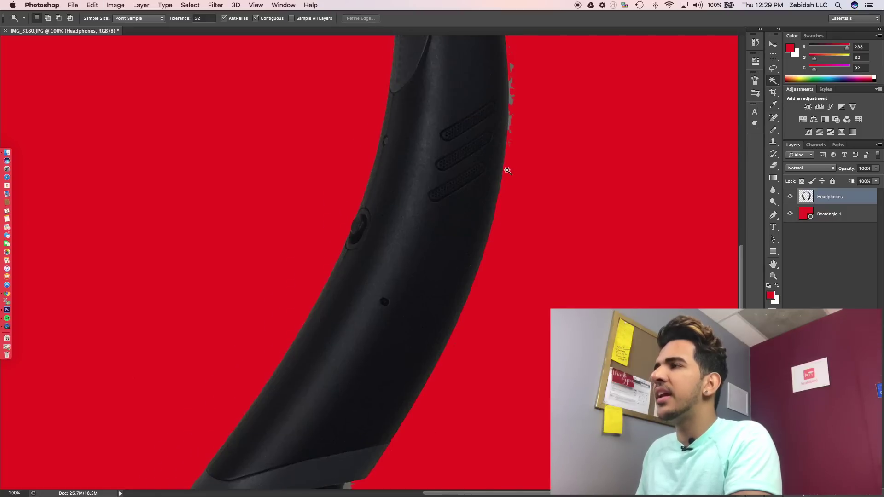
{"action": "scroll", "coordinate": [506, 171], "scroll_direction": "up", "scroll_amount": 3}
{"action": "scroll", "coordinate": [506, 171], "scroll_direction": "right", "scroll_amount": 2}
{"action": "left_click", "coordinate": [449, 205]}
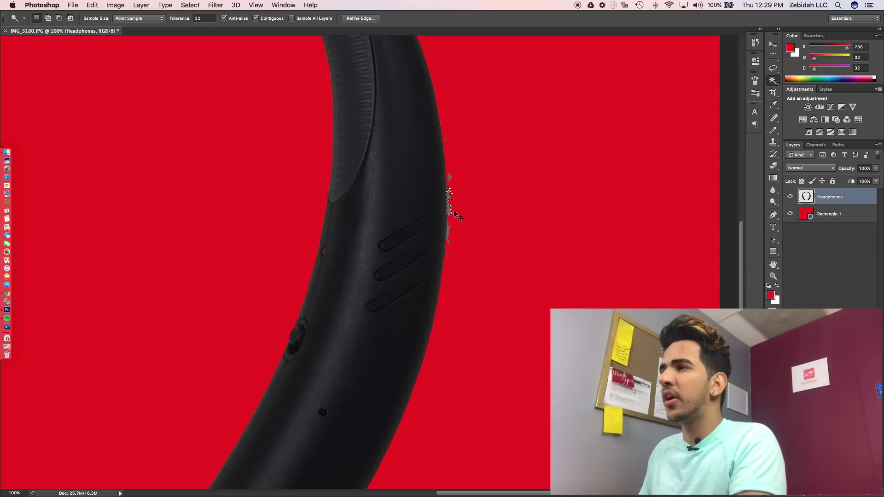
{"action": "key", "text": "BackSpace"}
{"action": "key", "text": "super+d"}
{"action": "left_click", "coordinate": [448, 231]}
{"action": "key", "text": "BackSpace"}
{"action": "key", "text": "super+d"}
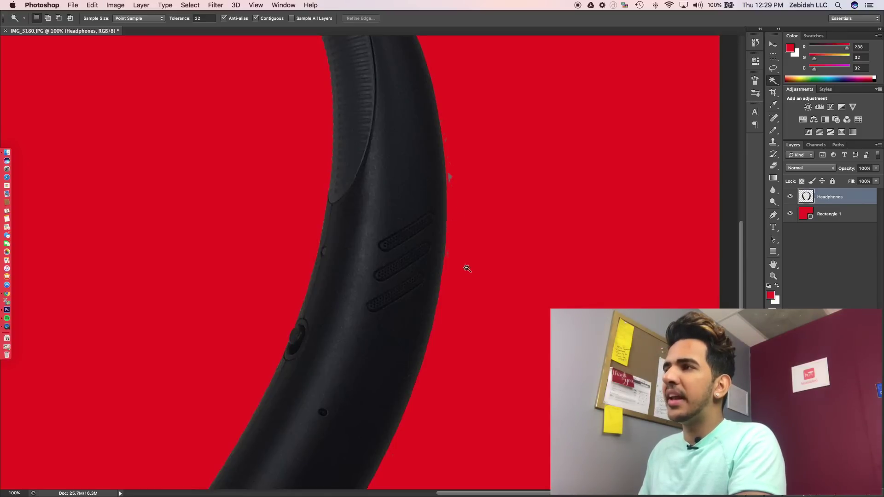
Delete the small grey flecks left on the right arm's outer edge above the grip ridges and clear the selection
{"action": "left_click", "coordinate": [452, 256]}
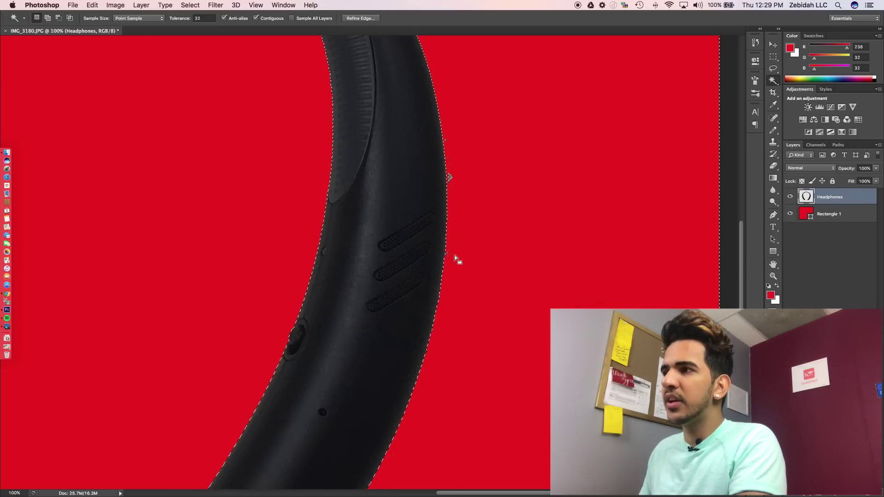
{"action": "key", "text": "super+d"}
{"action": "left_click", "coordinate": [463, 180]}
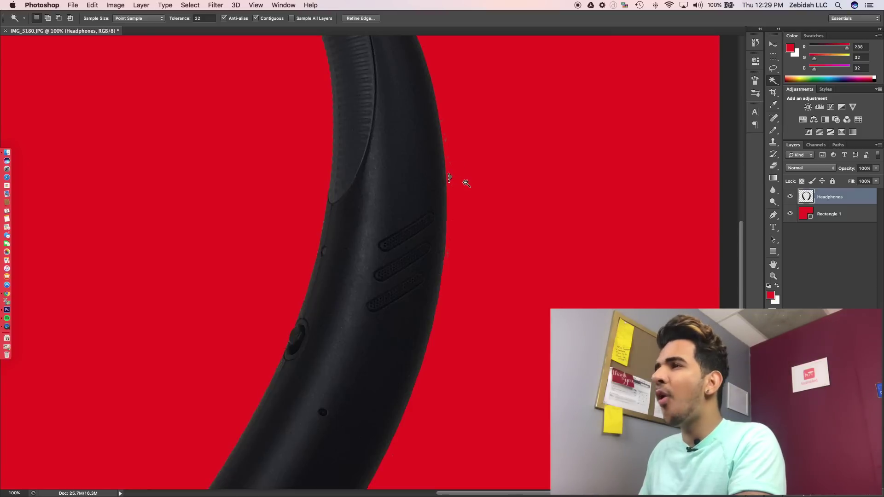
{"action": "key", "text": "BackSpace"}
{"action": "key", "text": "super+d"}
{"action": "left_click", "coordinate": [460, 175]}
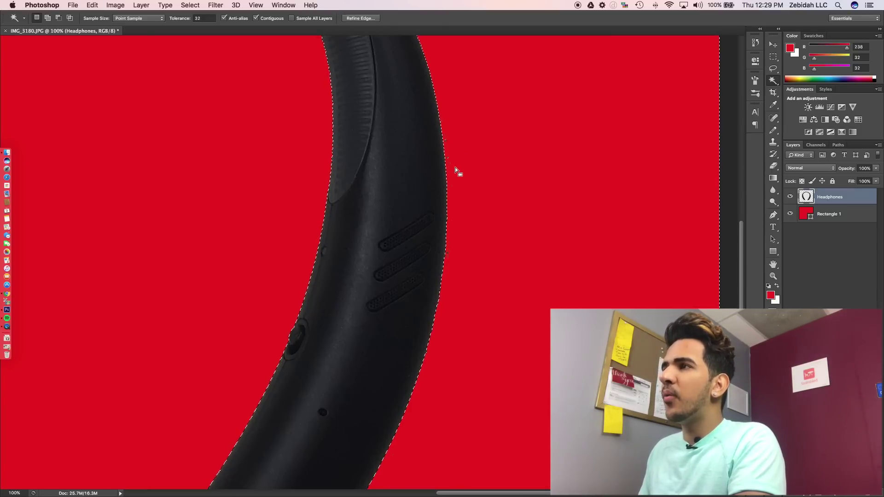
{"action": "key", "text": "super+d"}
{"action": "left_click", "coordinate": [452, 143]}
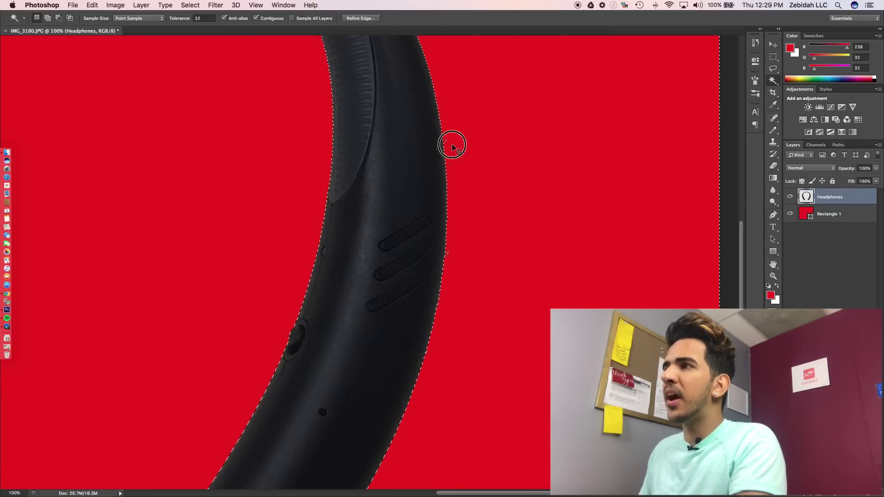
{"action": "key", "text": "super+d"}
{"action": "left_click", "coordinate": [452, 144]}
{"action": "key", "text": "BackSpace"}
{"action": "key", "text": "super+d"}
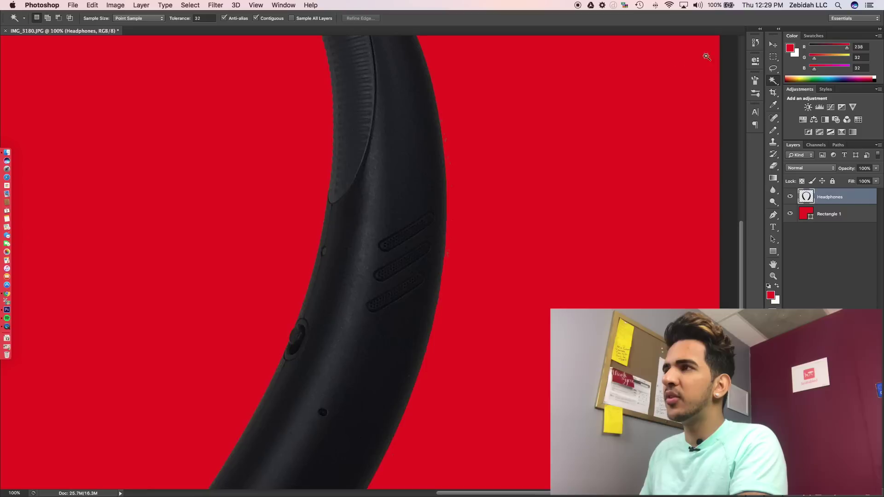
Erase the stray white speck just inside the headband's arch using the Eraser
{"action": "scroll", "coordinate": [471, 236], "scroll_direction": "up", "scroll_amount": 10}
{"action": "scroll", "coordinate": [471, 237], "scroll_direction": "left", "scroll_amount": 5}
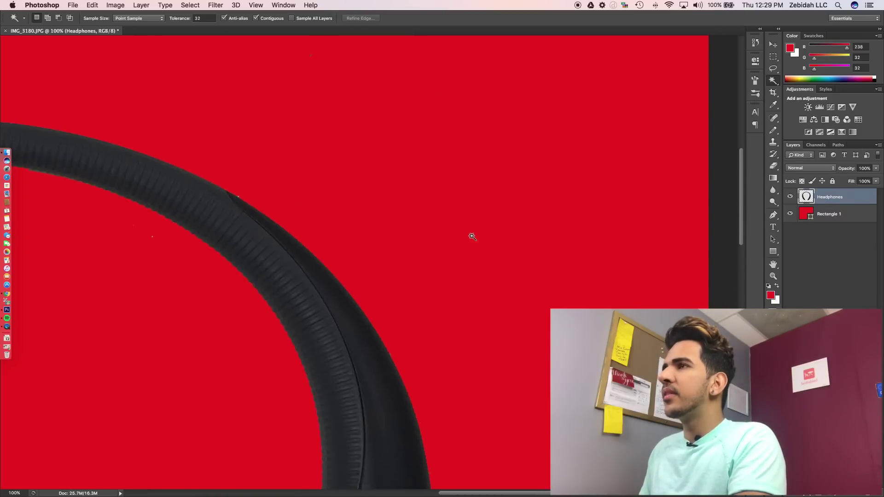
{"action": "scroll", "coordinate": [471, 237], "scroll_direction": "left", "scroll_amount": 1}
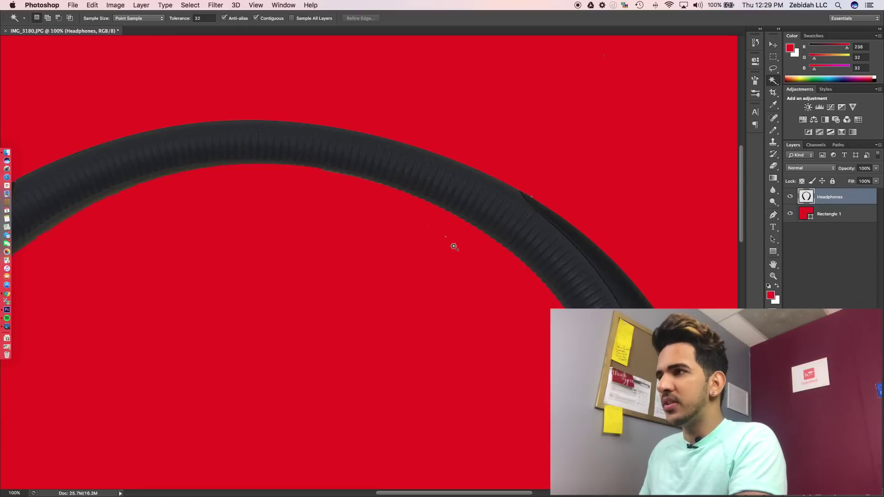
{"action": "left_click", "coordinate": [445, 236]}
{"action": "key", "text": "super+d"}
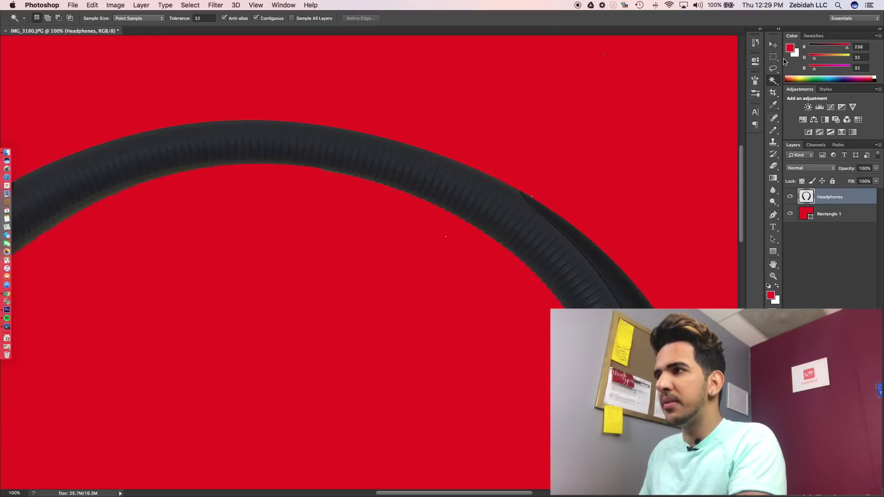
{"action": "left_click", "coordinate": [773, 166]}
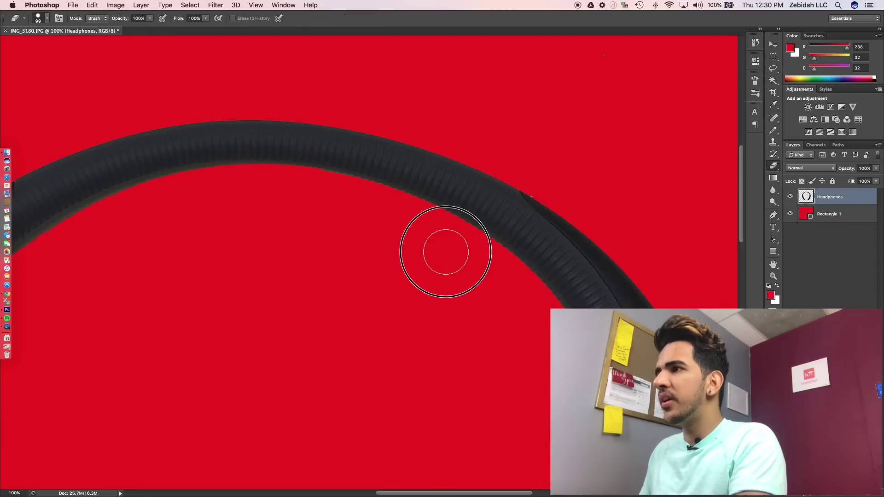
Examine the headband and left arm edges for leftover fringe, and check the whole headset against the red backing
{"action": "scroll", "coordinate": [86, 282], "scroll_direction": "left", "scroll_amount": 10}
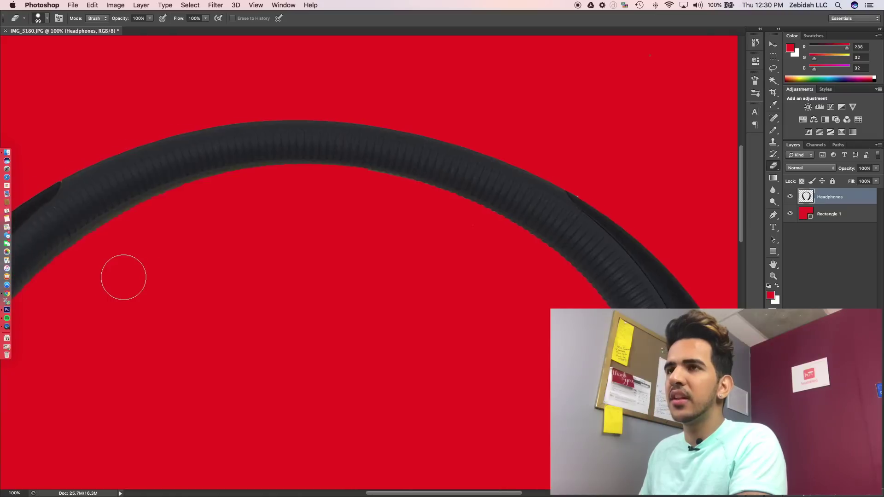
{"action": "scroll", "coordinate": [133, 292], "scroll_direction": "down", "scroll_amount": 15}
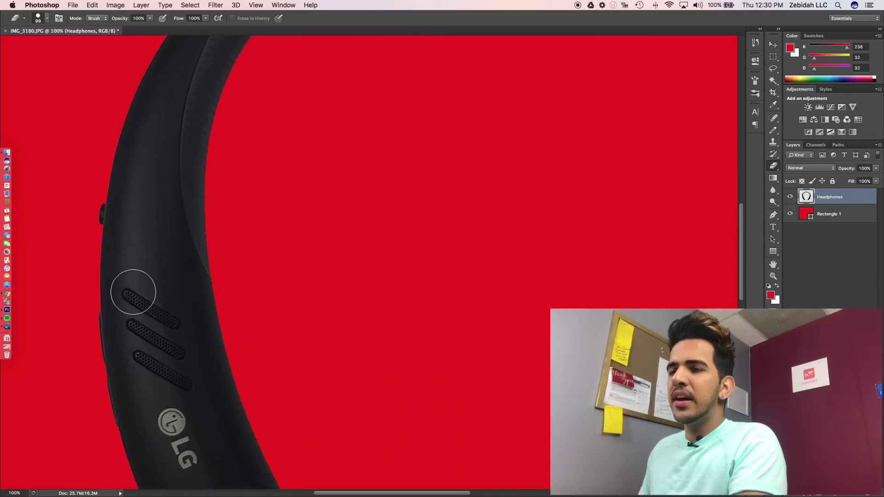
{"action": "scroll", "coordinate": [133, 292], "scroll_direction": "down", "scroll_amount": 10}
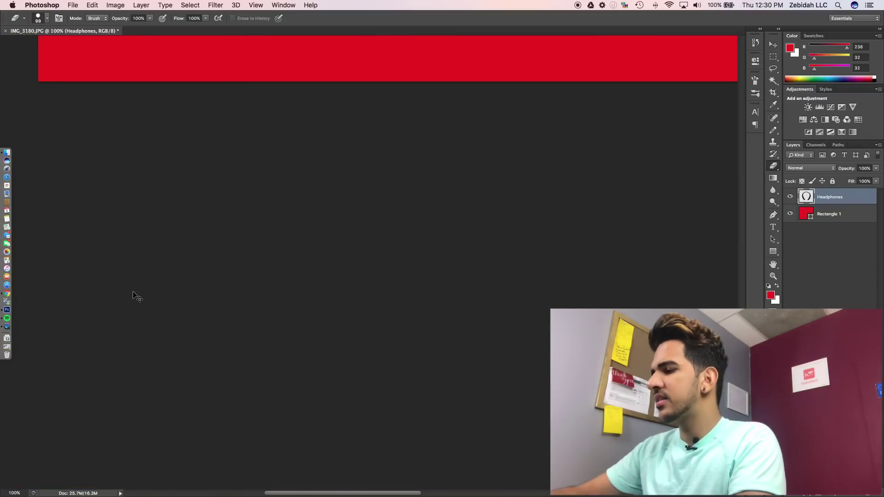
{"action": "key", "text": "super+minus"}
{"action": "key", "text": "super+minus"}
{"action": "key", "text": "super+minus"}
{"action": "key", "text": "super+minus"}
{"action": "key", "text": "super+minus"}
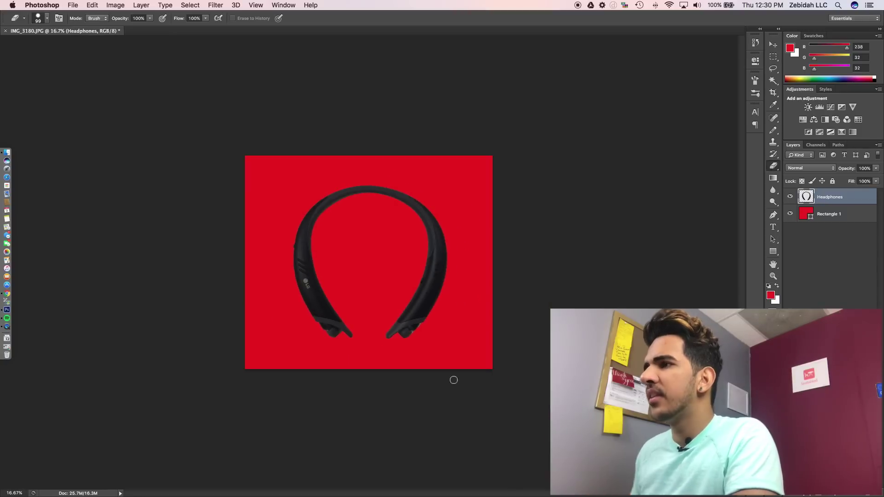
Activate the Magic Wand to pick out the leftover grey areas around the two earbuds
{"action": "key", "text": "super+equal"}
{"action": "key", "text": "super+equal"}
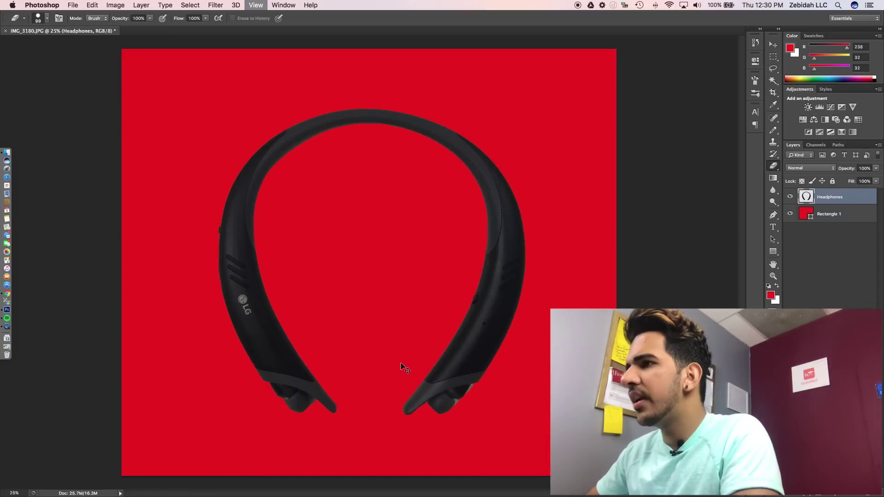
{"action": "key", "text": "super+equal"}
{"action": "scroll", "coordinate": [393, 364], "scroll_direction": "down", "scroll_amount": 4}
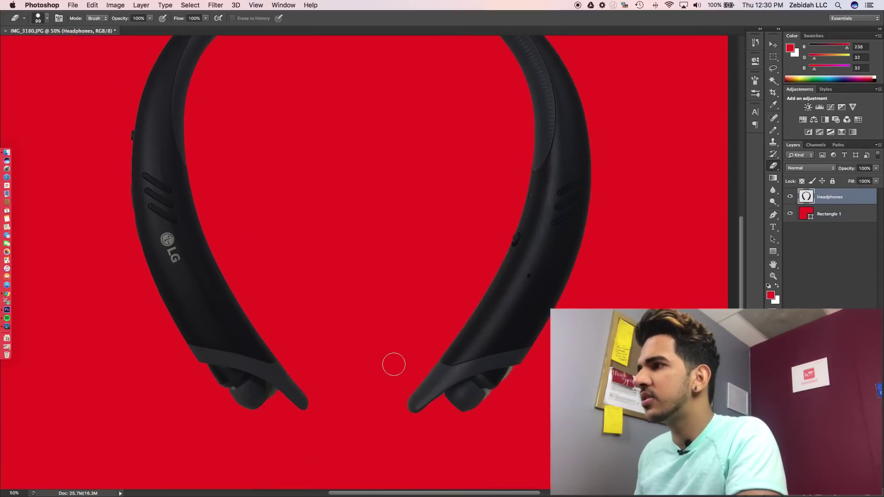
{"action": "left_click", "coordinate": [773, 80]}
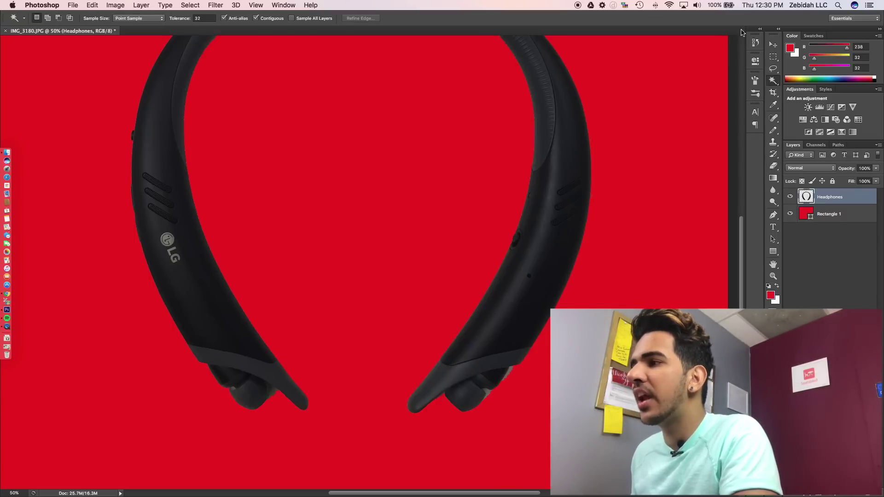
Sample the grey patch beside the right earbud and the nearby dark surface in the foreground Color Picker to compare them, discarding the picks
{"action": "left_click", "coordinate": [792, 50]}
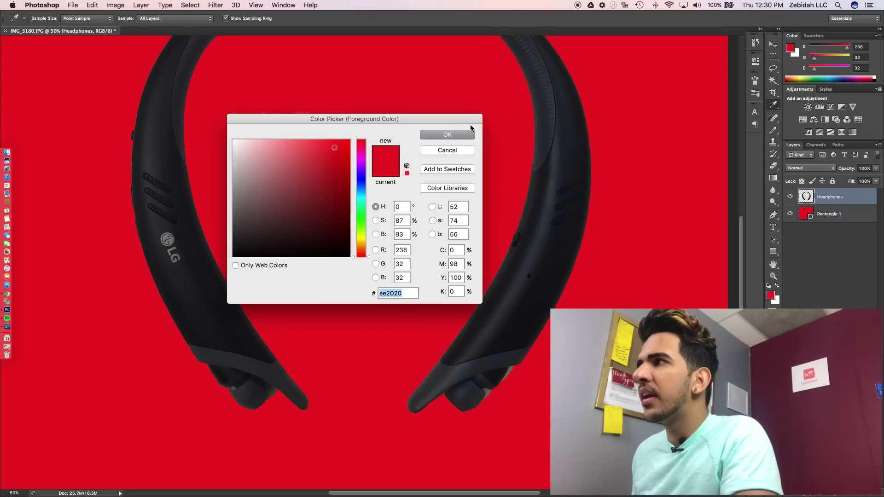
{"action": "left_click", "coordinate": [471, 148]}
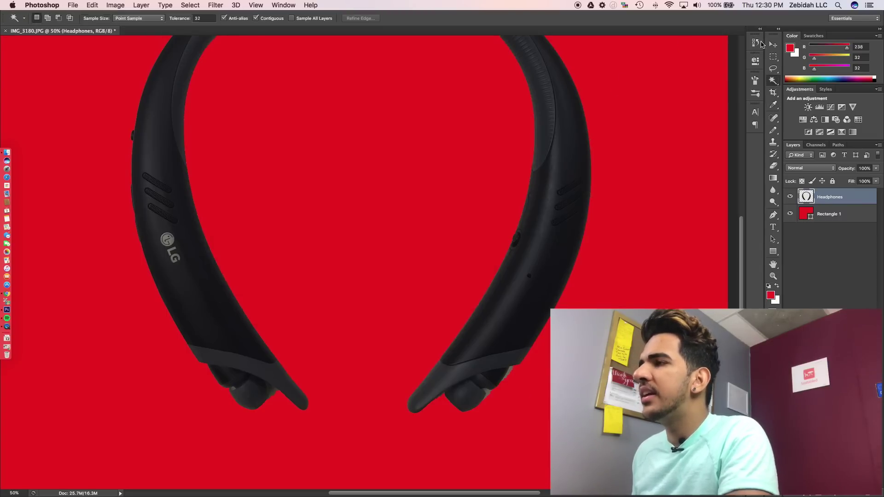
{"action": "left_click", "coordinate": [791, 51]}
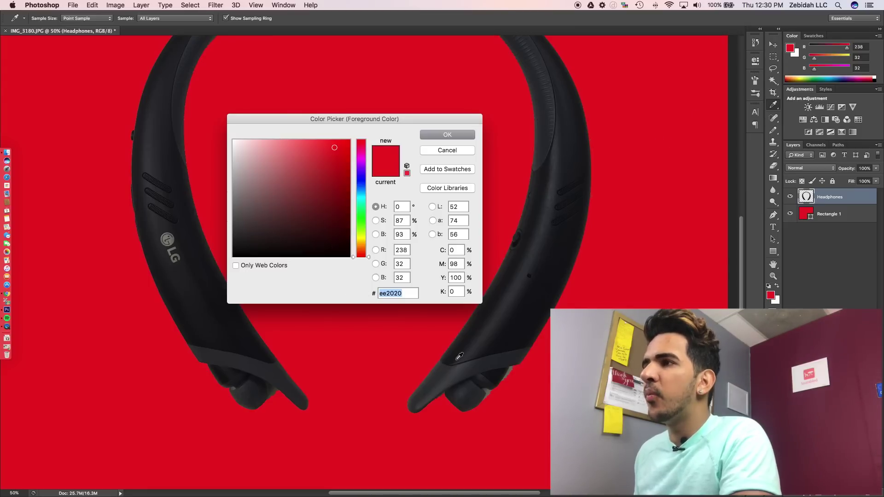
{"action": "left_click", "coordinate": [512, 368]}
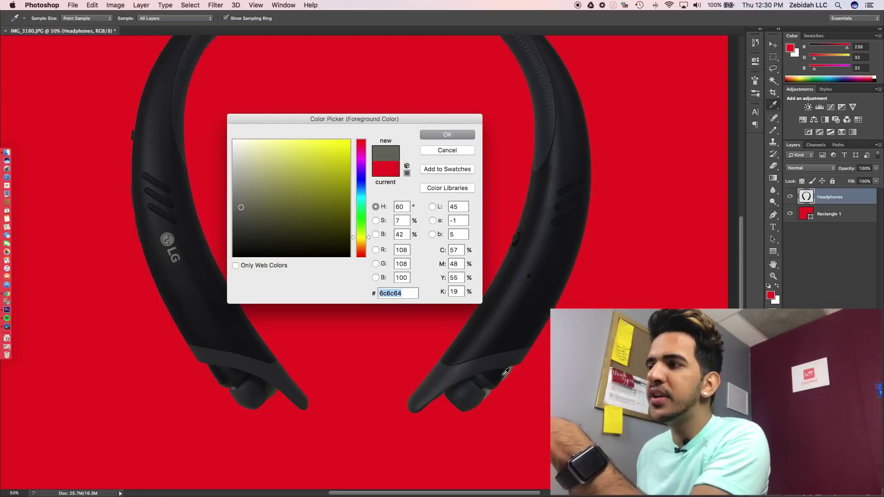
{"action": "left_click", "coordinate": [488, 382]}
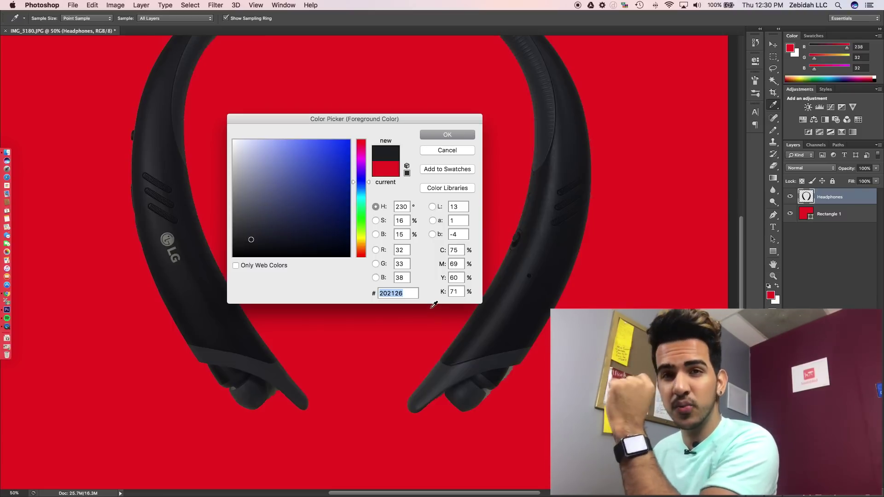
{"action": "left_click", "coordinate": [445, 154]}
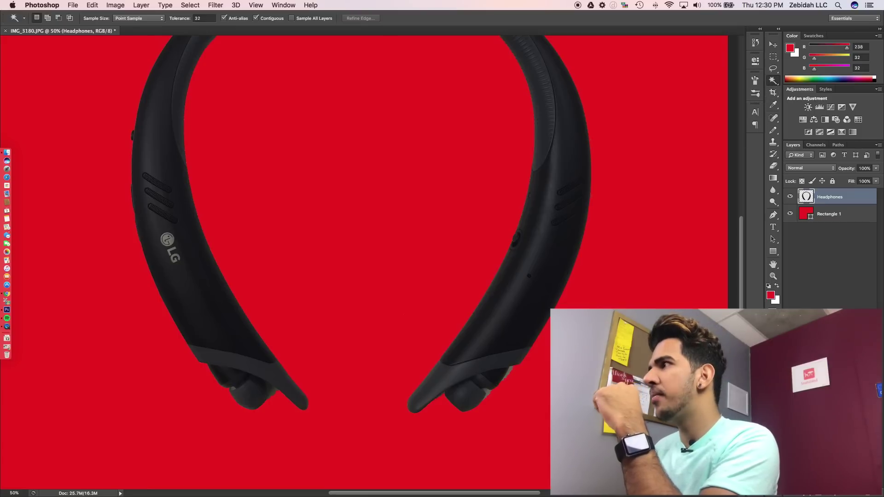
Select and delete the two grey leftover patches along the right earbud's outer side, and clear the selection
{"action": "left_click", "coordinate": [510, 373]}
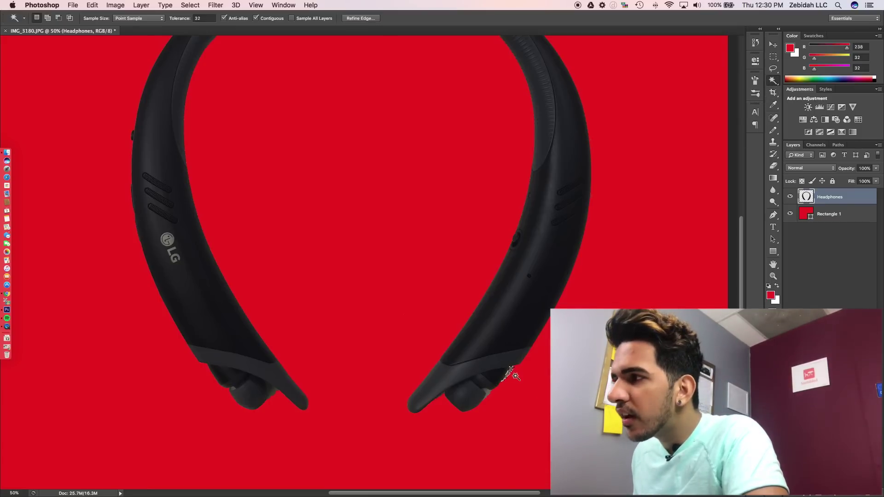
{"action": "key", "text": "super+d"}
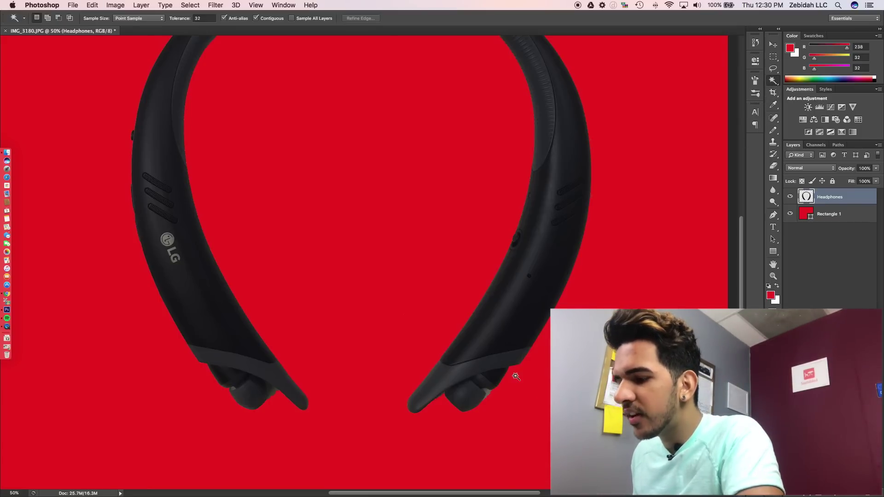
{"action": "left_click", "coordinate": [488, 394]}
{"action": "key", "text": "super+z"}
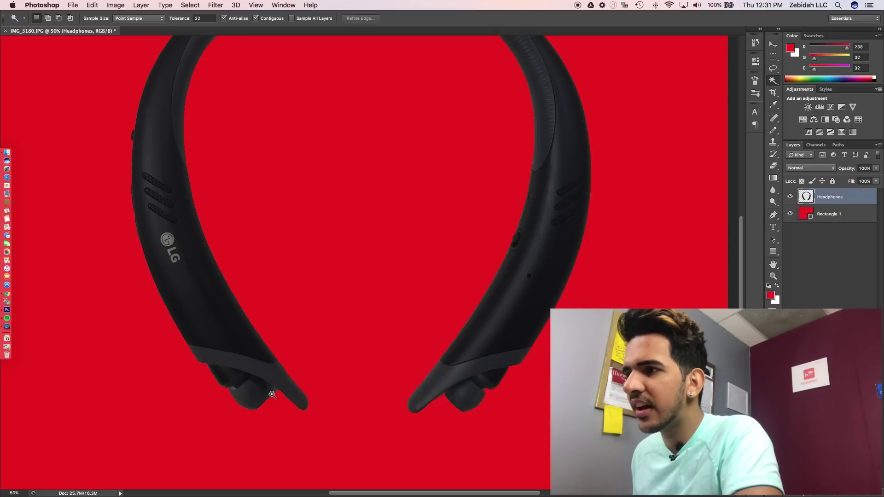
{"action": "left_click", "coordinate": [291, 405]}
{"action": "key", "text": "super+z"}
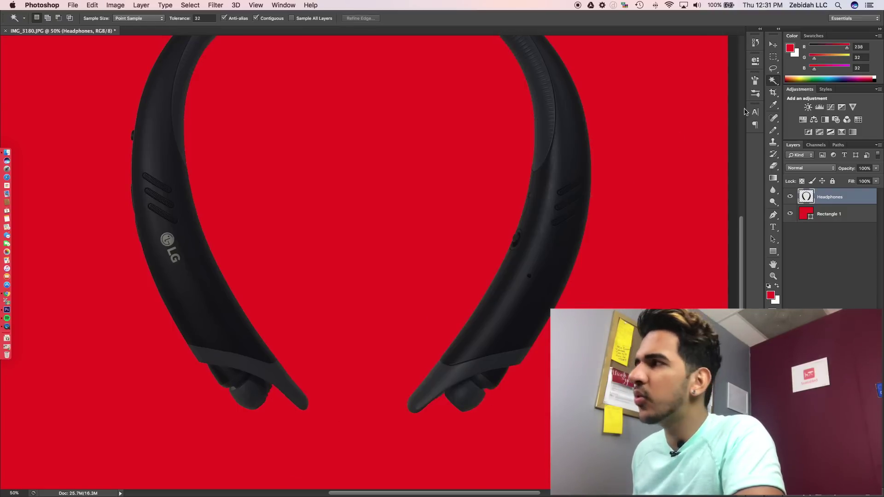
Set the Eraser to a 27 px brush and lower its hardness
{"action": "left_click", "coordinate": [774, 166]}
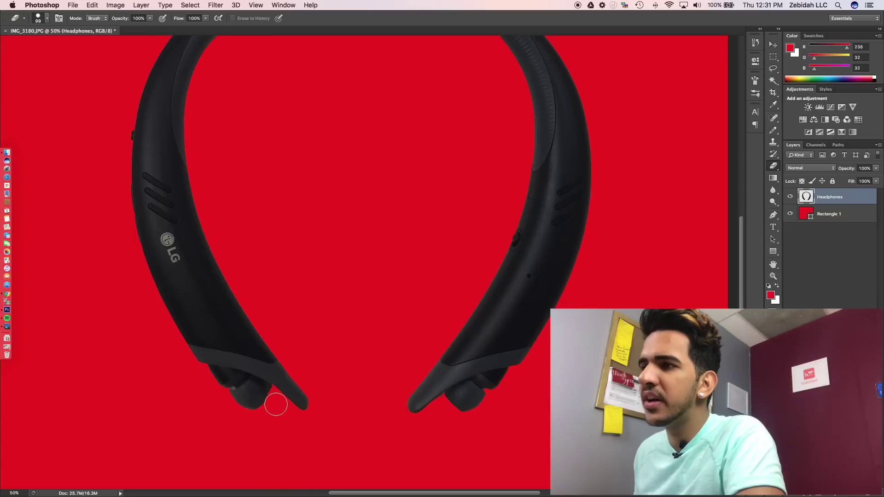
{"action": "left_click", "coordinate": [47, 18]}
{"action": "left_click_drag", "start_coordinate": [56, 46], "coordinate": [27, 47]}
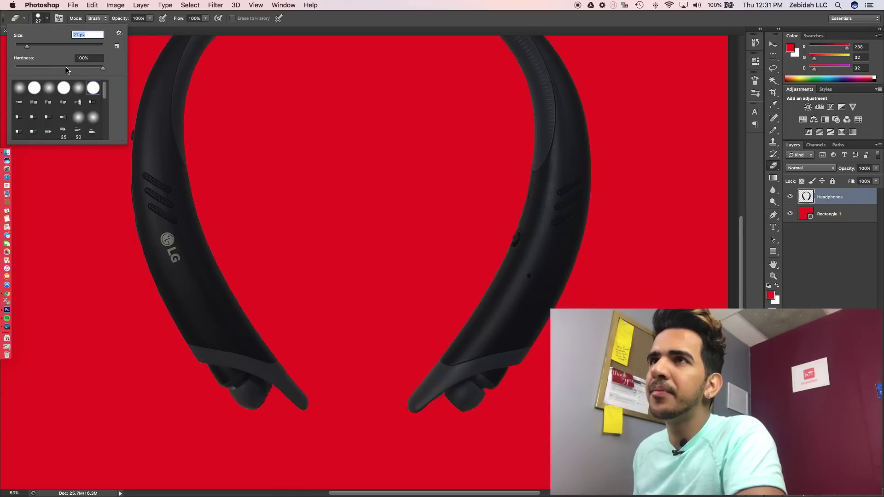
{"action": "left_click_drag", "start_coordinate": [67, 68], "coordinate": [49, 68]}
Try a straight Eraser stroke across the left arm at the grip ridges, and undo it
{"action": "left_click", "coordinate": [106, 223]}
{"action": "left_click", "coordinate": [249, 172], "text": "shift"}
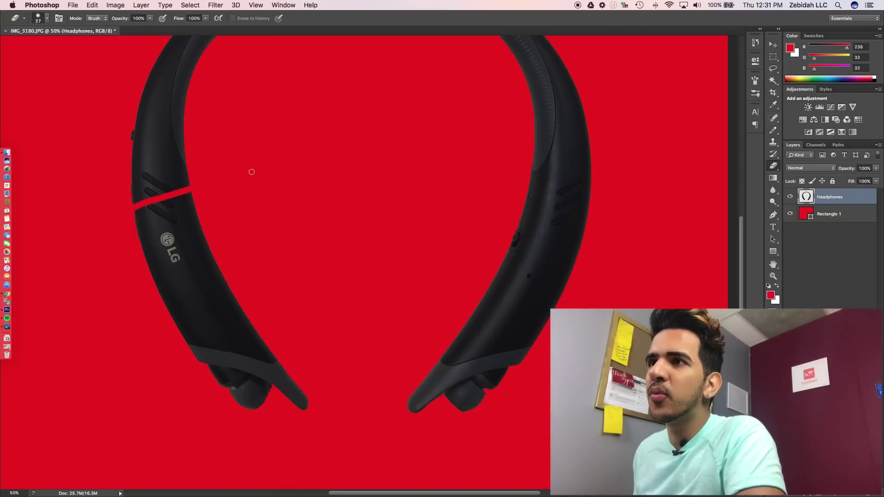
{"action": "key", "text": "super+z"}
Erase the leftover fringe between the left earbud and the tip of the left arm
{"action": "scroll", "coordinate": [276, 322], "scroll_direction": "down", "scroll_amount": 2}
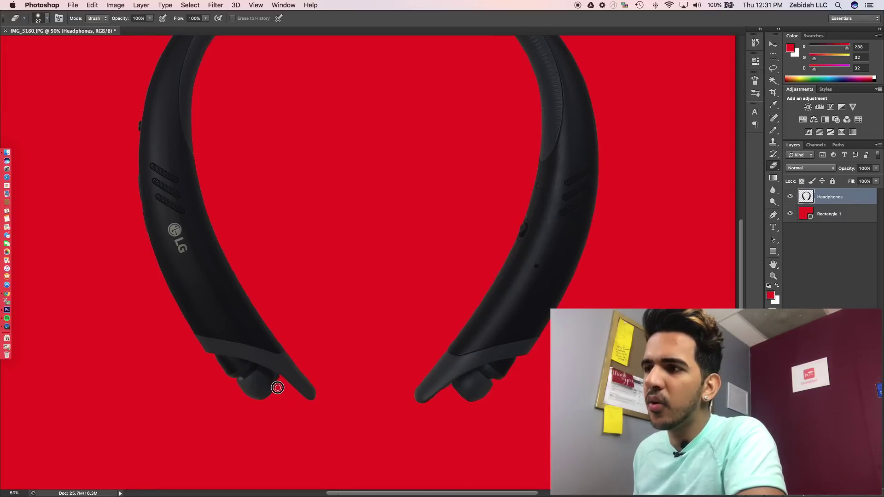
{"action": "left_click_drag", "start_coordinate": [281, 380], "coordinate": [267, 409]}
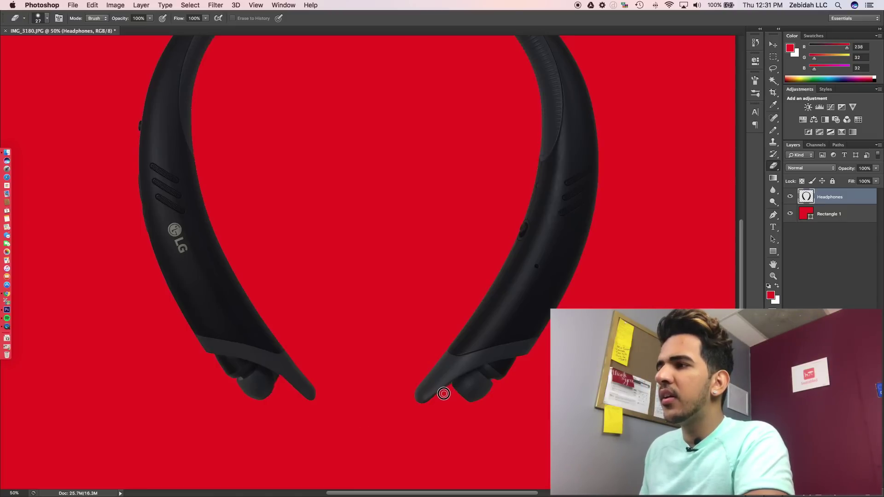
{"action": "scroll", "coordinate": [402, 398], "scroll_direction": "up", "scroll_amount": 5}
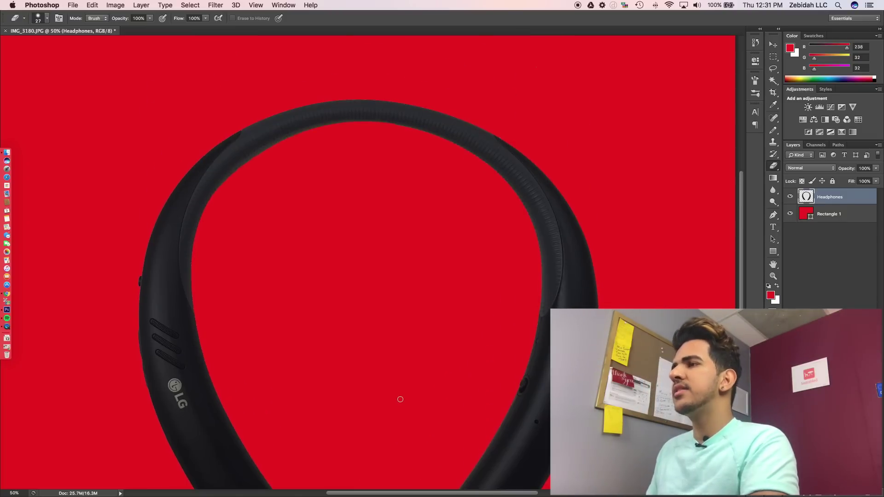
{"action": "key", "text": "super+minus"}
{"action": "key", "text": "super+minus"}
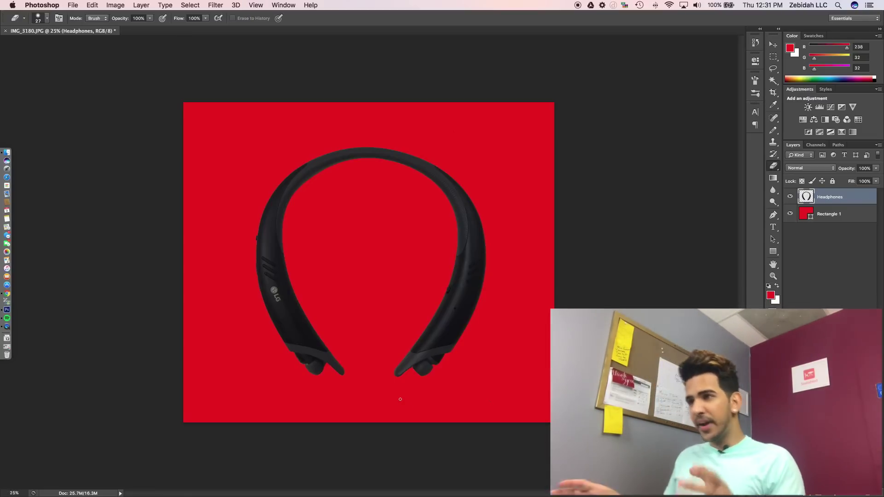
{"action": "key", "text": "ctrl+Up"}
{"action": "left_click", "coordinate": [637, 132]}
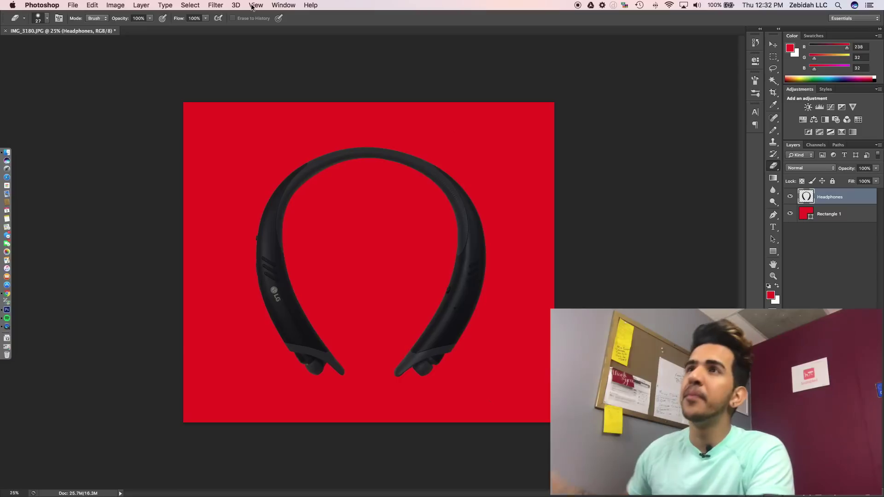
Save a JPEG copy of the image named Hdp to the Desktop at Maximum quality, 12
{"action": "left_click", "coordinate": [74, 6]}
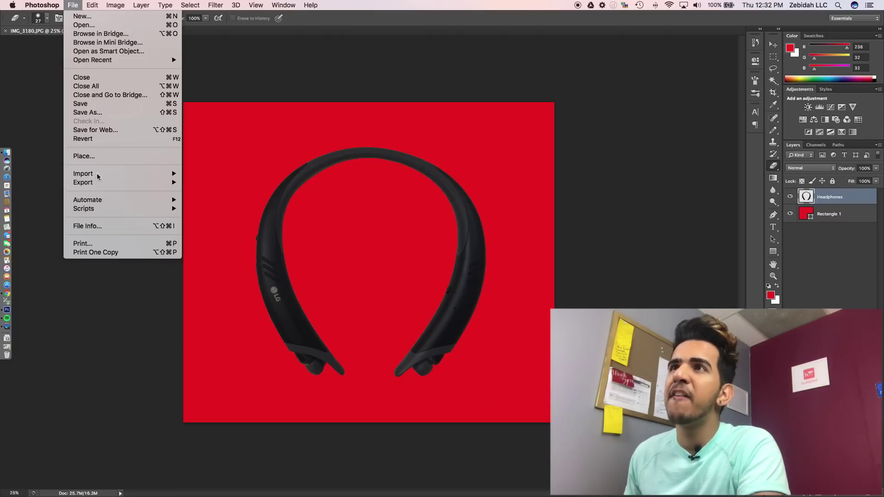
{"action": "left_click", "coordinate": [94, 114]}
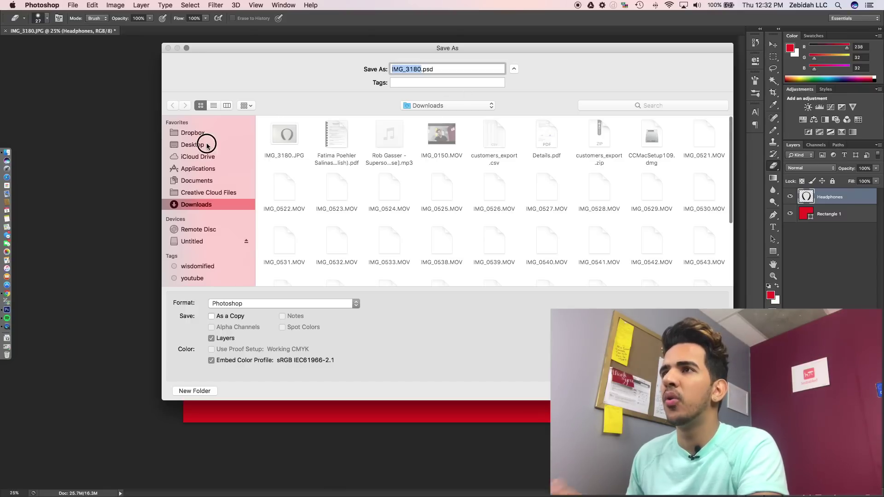
{"action": "left_click", "coordinate": [207, 146]}
{"action": "left_click", "coordinate": [292, 303]}
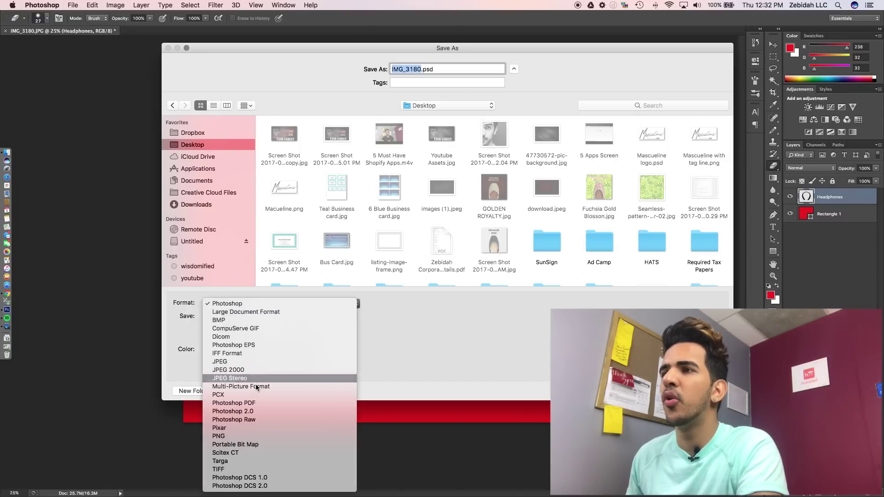
{"action": "left_click", "coordinate": [258, 361]}
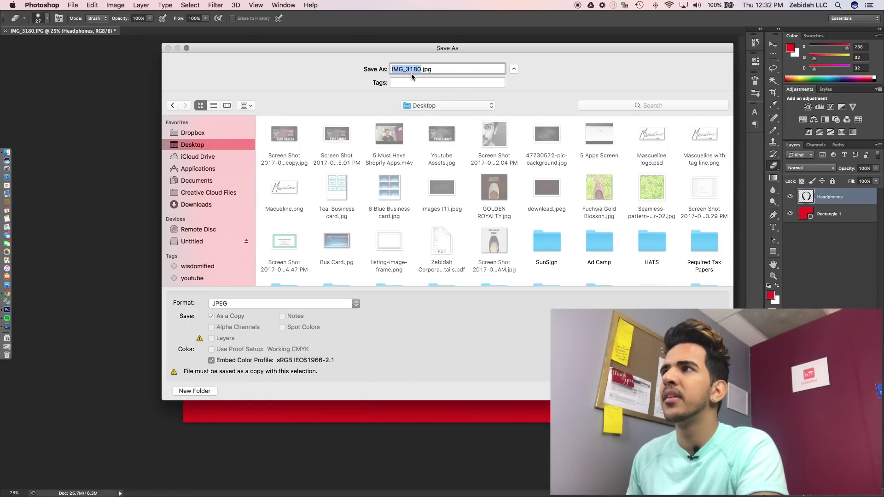
{"action": "type", "text": "Hdp"}
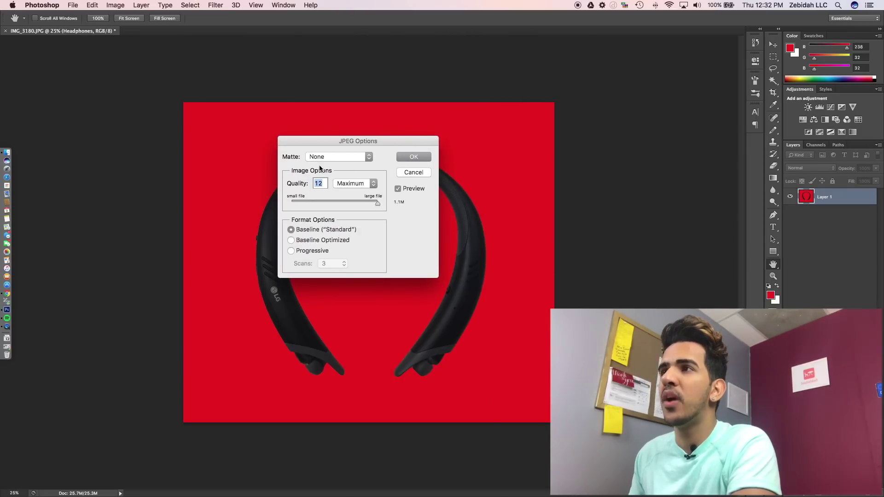
{"action": "left_click", "coordinate": [378, 204]}
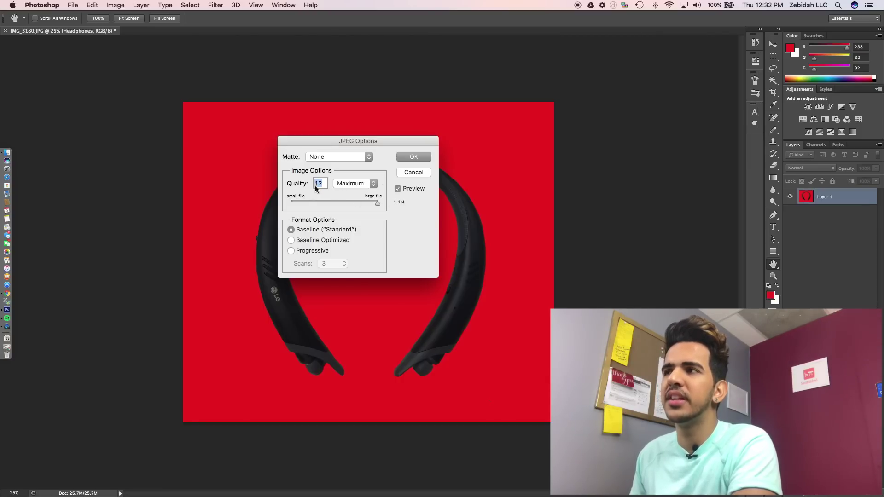
{"action": "left_click", "coordinate": [413, 158]}
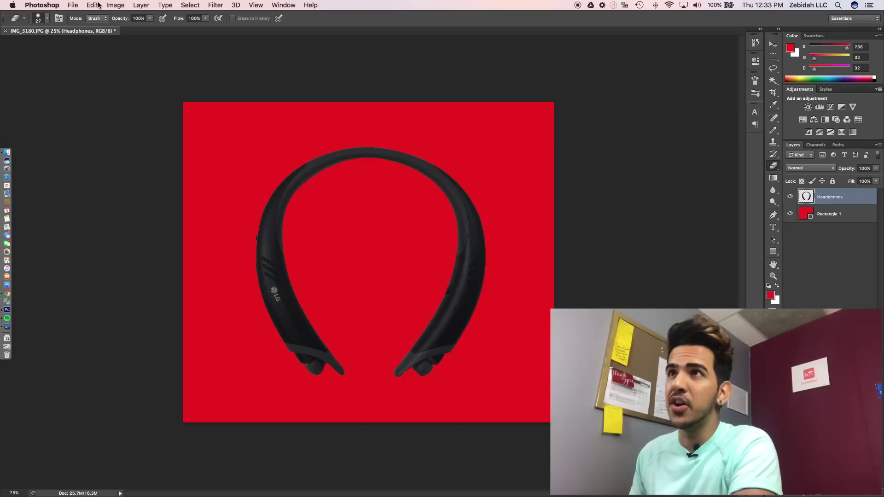
Resize the image to a width of 2000 pixels with Constrain Proportions enabled
{"action": "left_click", "coordinate": [78, 5]}
{"action": "mouse_move", "coordinate": [115, 6]}
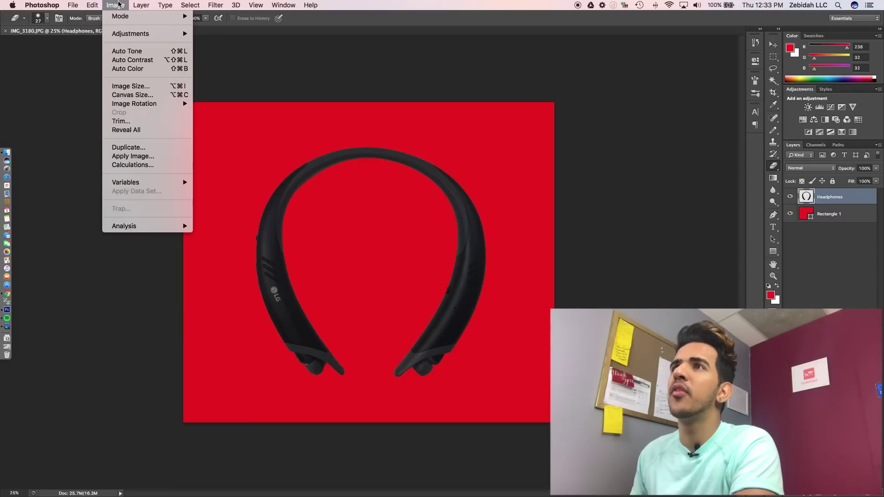
{"action": "left_click", "coordinate": [140, 90]}
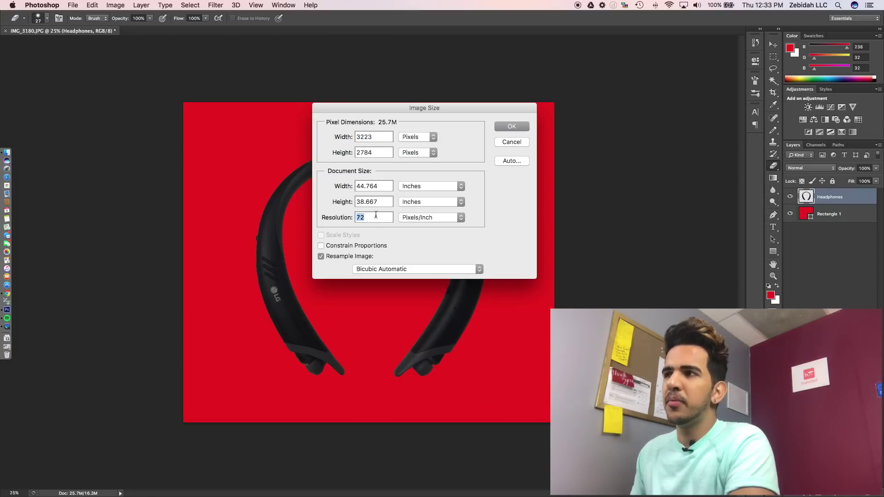
{"action": "type", "text": "100"}
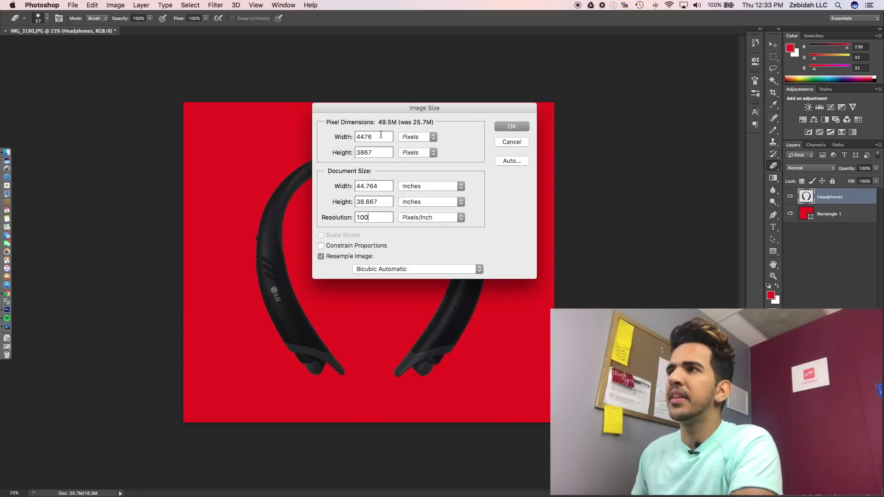
{"action": "double_click", "coordinate": [376, 137]}
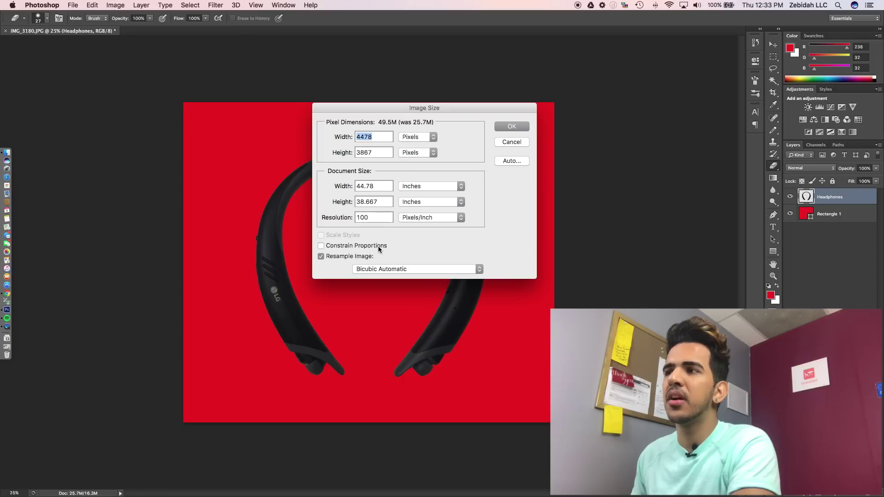
{"action": "left_click", "coordinate": [365, 247]}
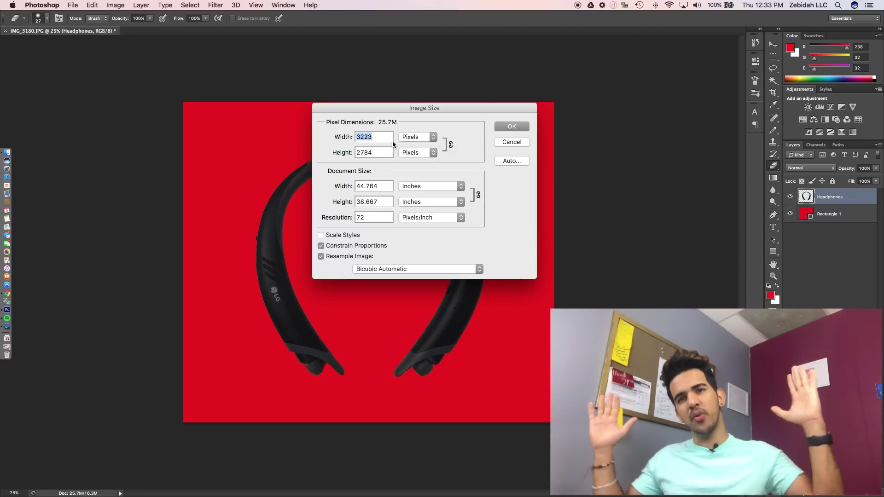
{"action": "type", "text": "2000"}
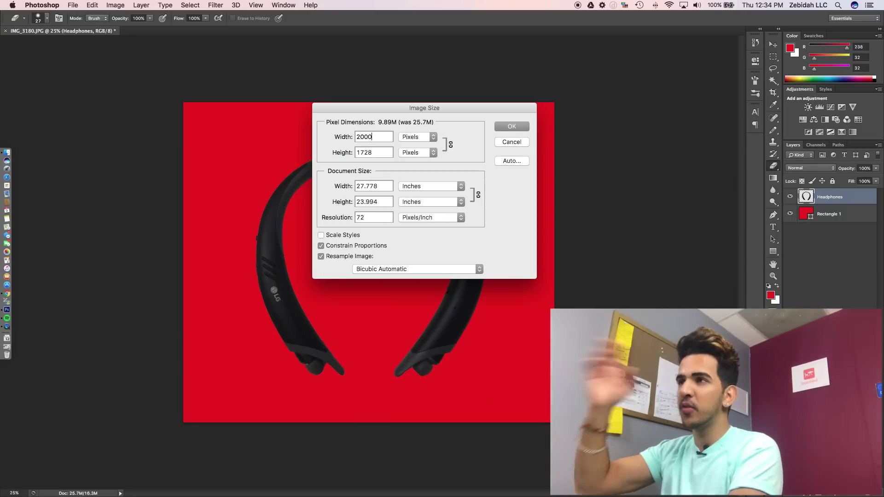
{"action": "left_click", "coordinate": [513, 127]}
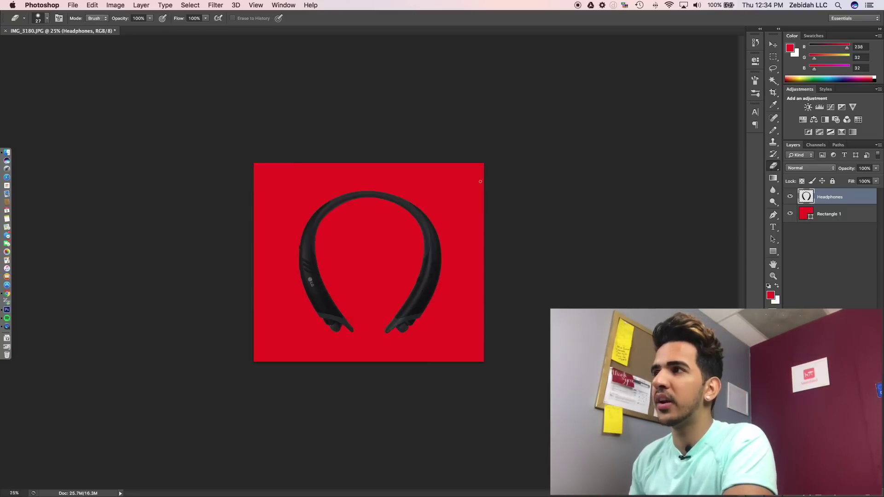
Set the canvas size to 24 inches wide by 24 inches high with a centred anchor, accepting the clipping
{"action": "left_click", "coordinate": [116, 5]}
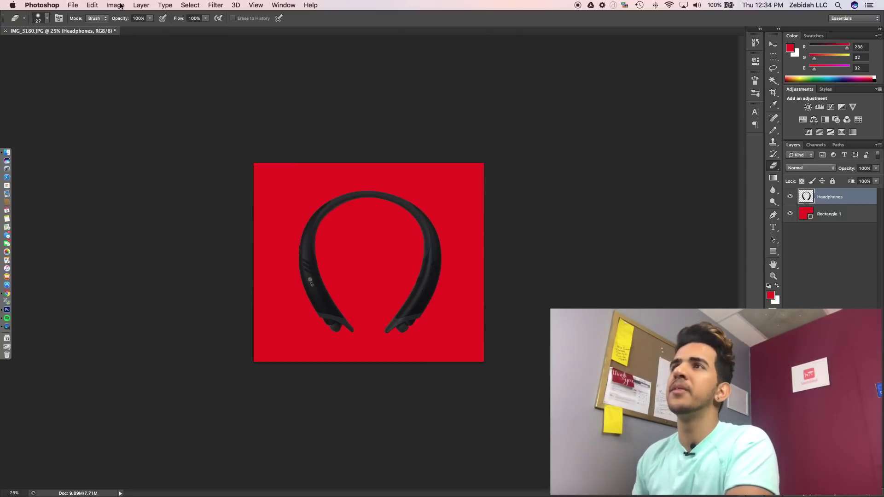
{"action": "left_click", "coordinate": [143, 95]}
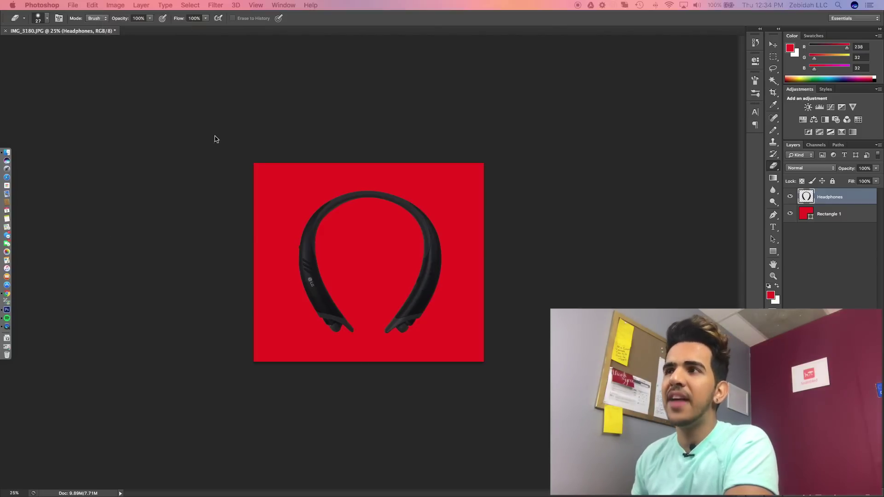
{"action": "left_click_drag", "start_coordinate": [651, 88], "coordinate": [525, 87]}
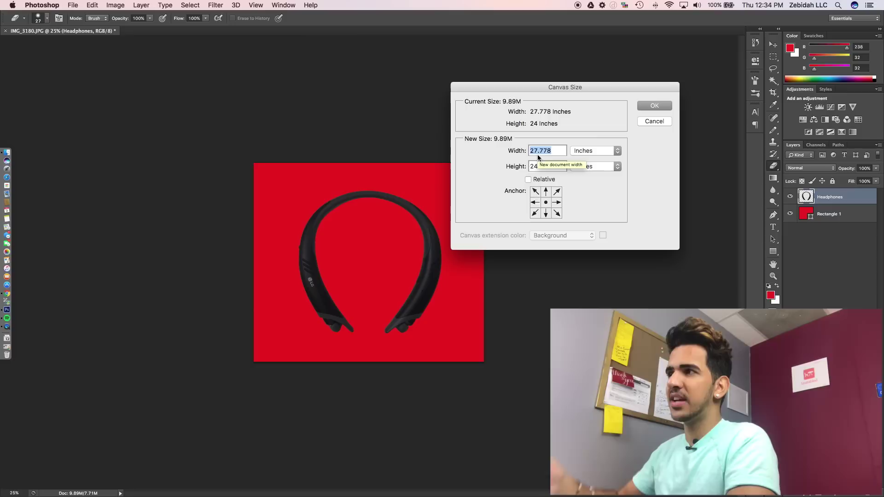
{"action": "type", "text": "24"}
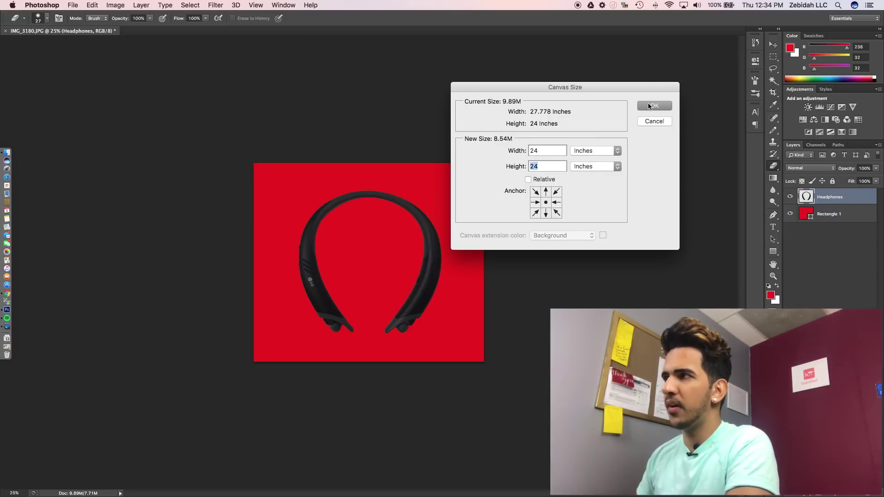
{"action": "left_click", "coordinate": [647, 106]}
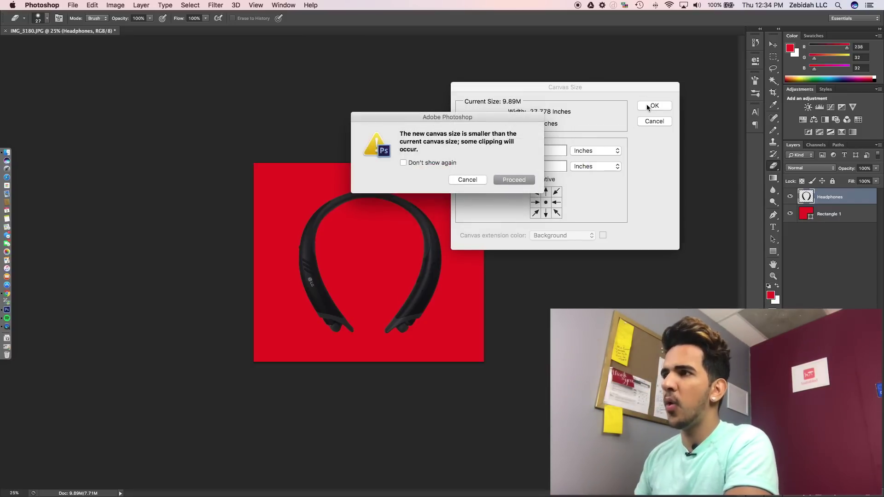
{"action": "left_click", "coordinate": [522, 180]}
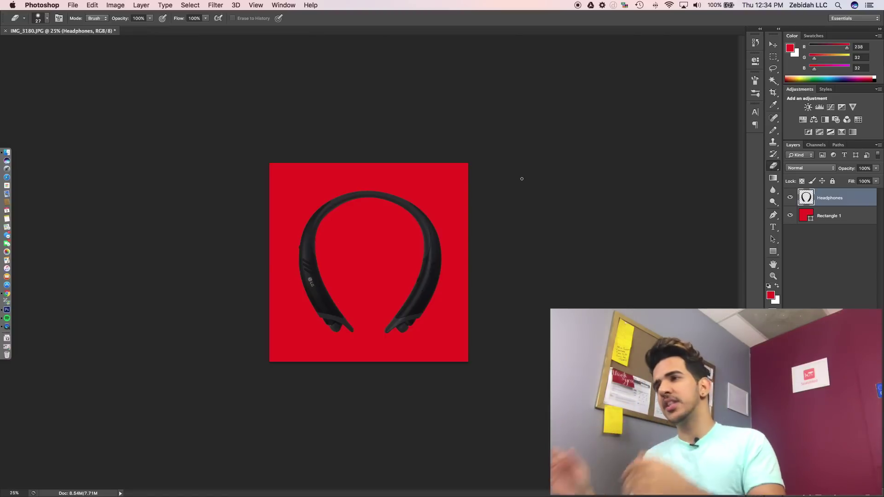
Change the fill colour of the Rectangle 1 backing layer to light grey, dadada
{"action": "double_click", "coordinate": [804, 217]}
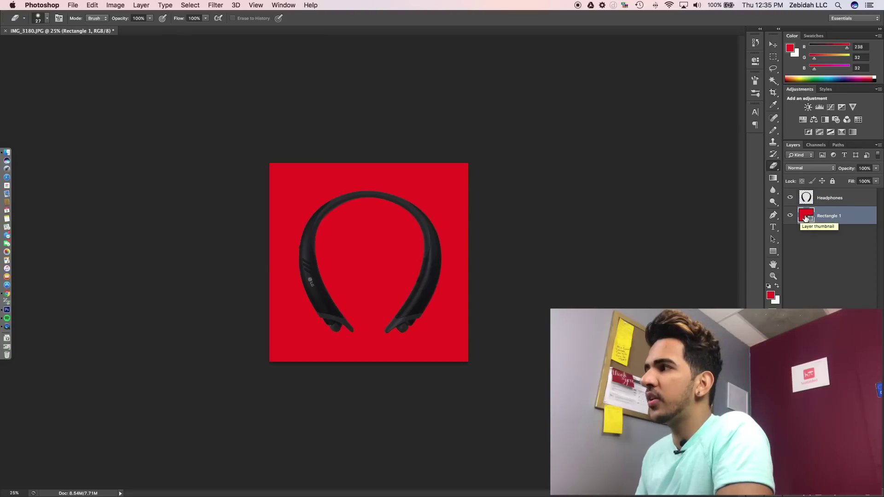
{"action": "left_click_drag", "start_coordinate": [307, 182], "coordinate": [232, 157]}
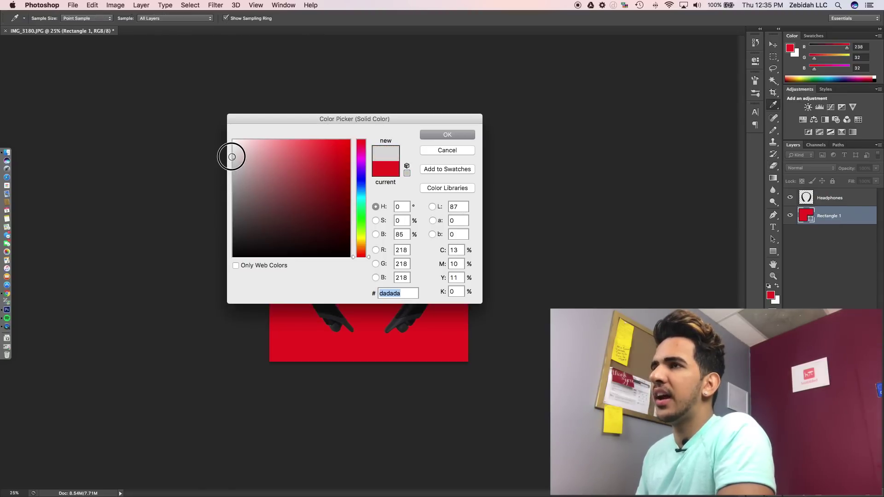
{"action": "left_click", "coordinate": [447, 134]}
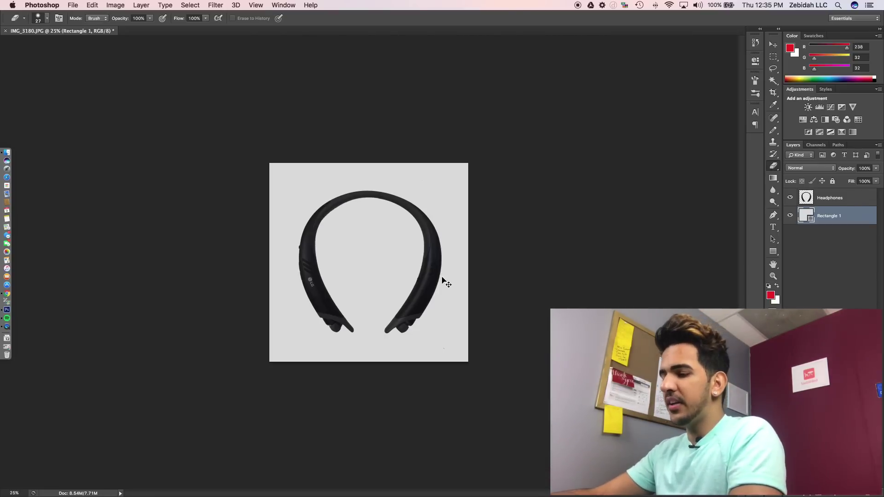
Inspect the cut-out edges of the headset up close on the grey backing, from the arm tips up to the neckband
{"action": "key", "text": "super+equal"}
{"action": "key", "text": "super+equal"}
{"action": "key", "text": "super+equal"}
{"action": "key", "text": "super+equal"}
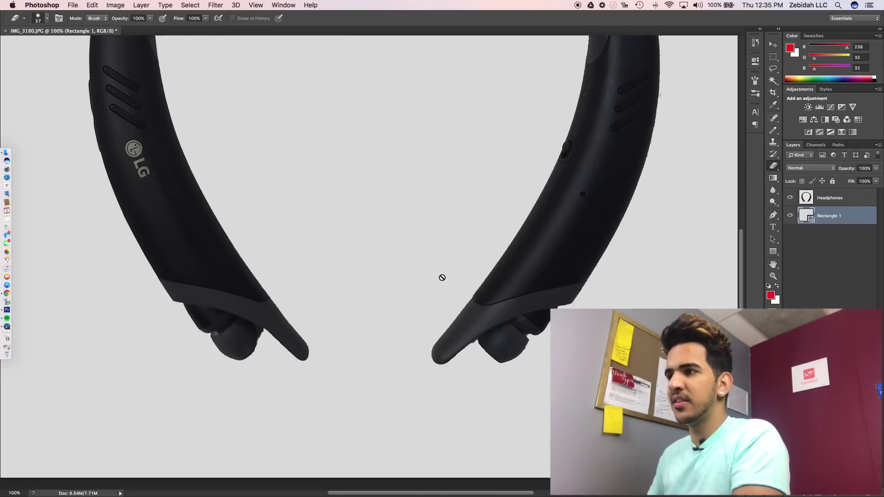
{"action": "scroll", "coordinate": [442, 278], "scroll_direction": "down", "scroll_amount": 3}
{"action": "key", "text": "super+equal"}
{"action": "key", "text": "super+equal"}
{"action": "key", "text": "super+equal"}
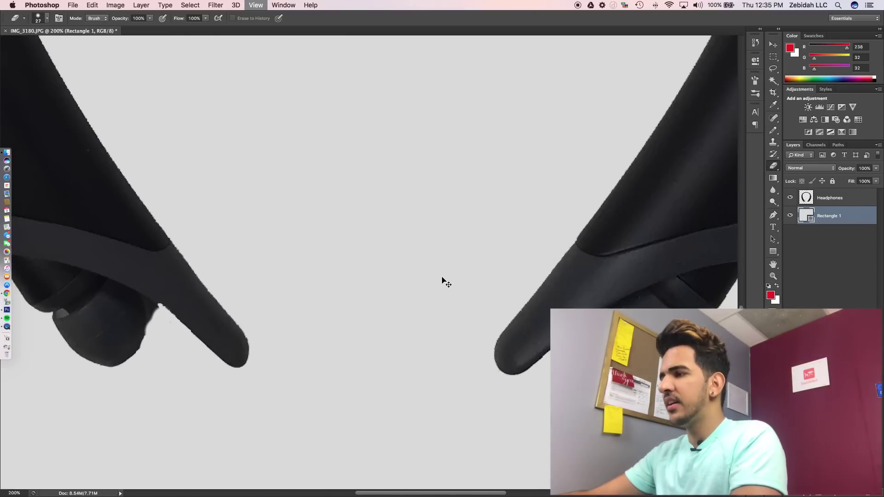
{"action": "scroll", "coordinate": [442, 278], "scroll_direction": "right", "scroll_amount": 2}
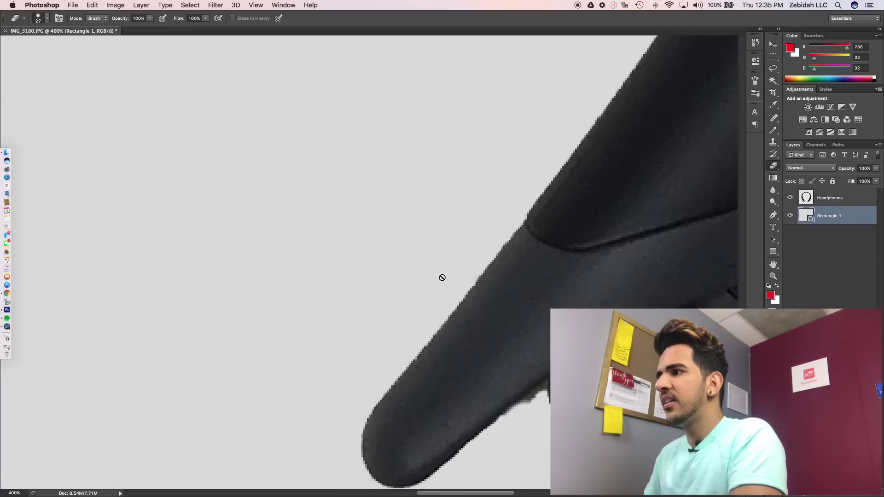
{"action": "scroll", "coordinate": [438, 351], "scroll_direction": "right", "scroll_amount": 10}
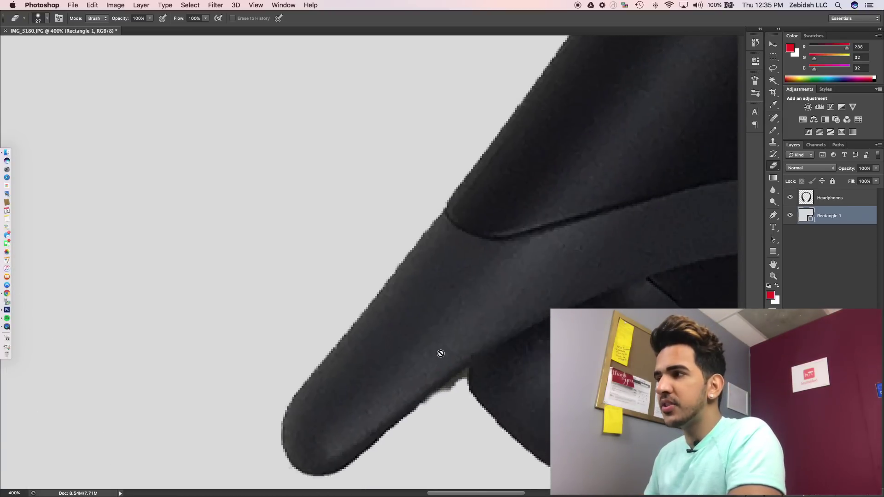
{"action": "scroll", "coordinate": [441, 353], "scroll_direction": "up", "scroll_amount": 15}
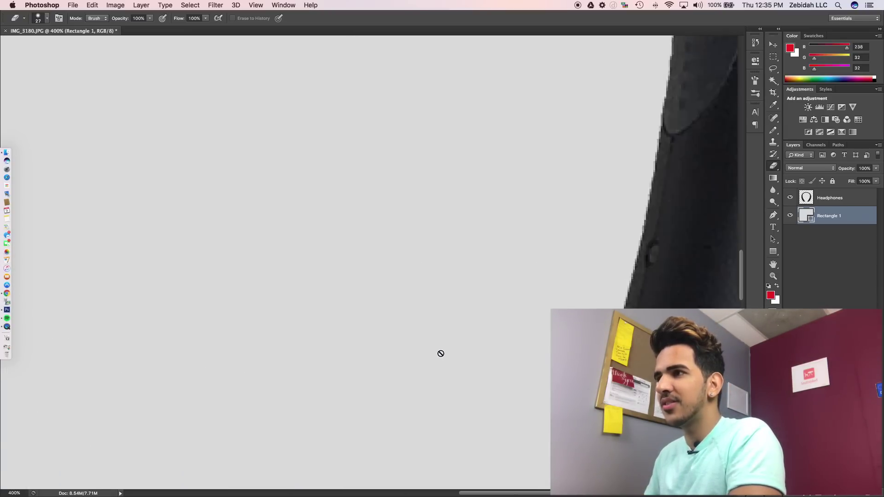
{"action": "scroll", "coordinate": [440, 353], "scroll_direction": "up", "scroll_amount": 2}
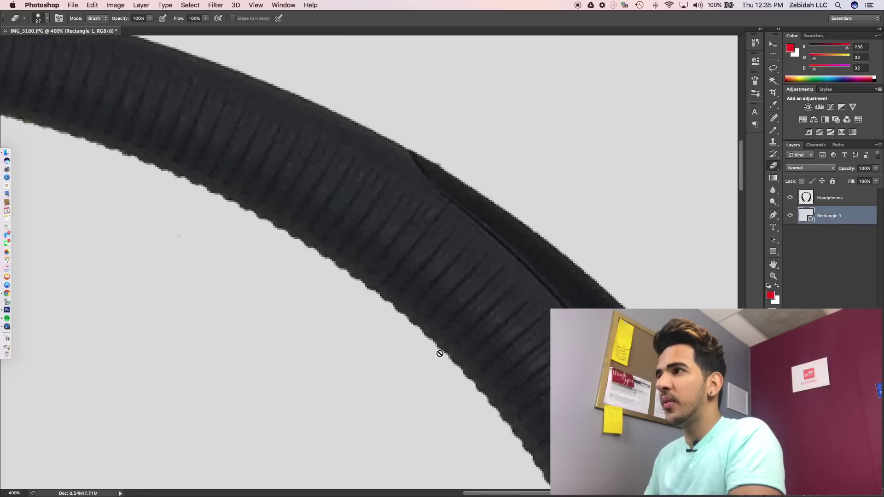
{"action": "key", "text": "super+minus"}
{"action": "key", "text": "super+minus"}
{"action": "key", "text": "super+minus"}
{"action": "key", "text": "super+minus"}
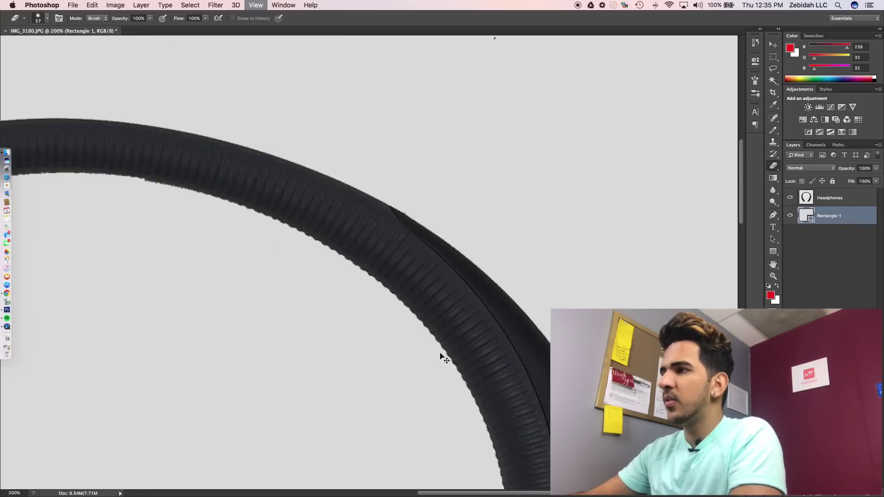
{"action": "key", "text": "super+minus"}
{"action": "key", "text": "super+minus"}
{"action": "key", "text": "super+minus"}
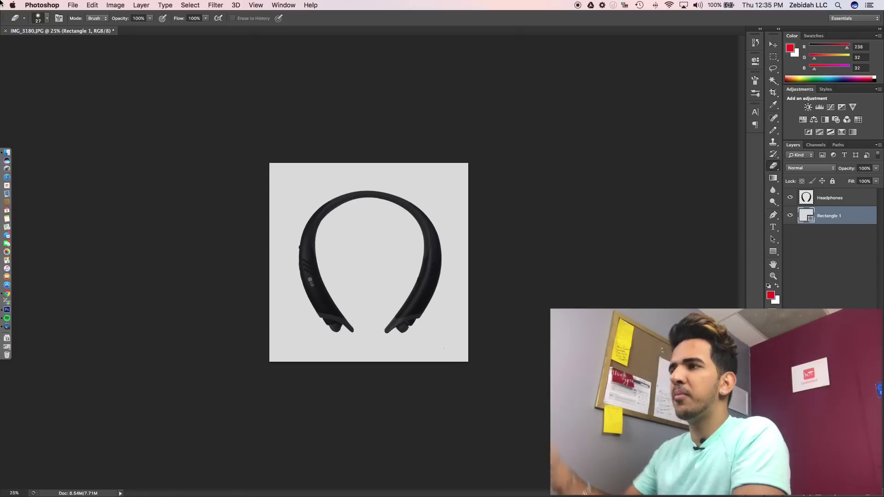
Save the image to the Desktop under the name Hdphns.jpg, replacing the existing file
{"action": "left_click", "coordinate": [73, 5]}
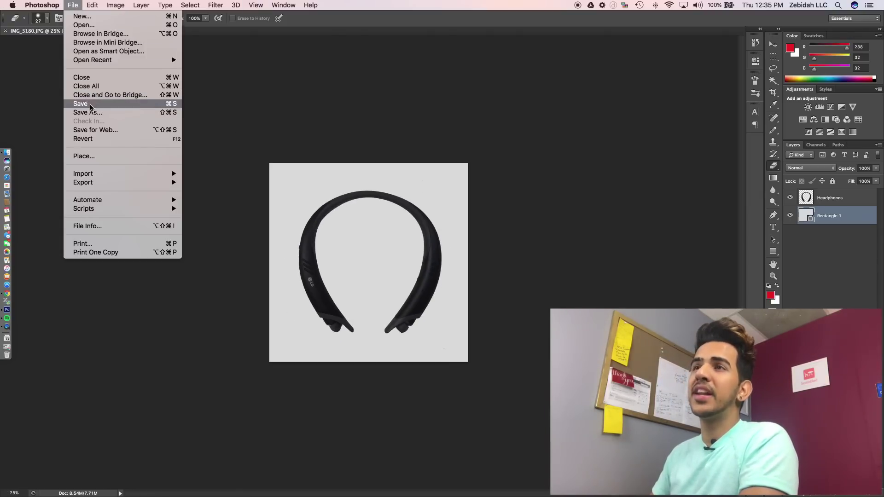
{"action": "left_click", "coordinate": [90, 108]}
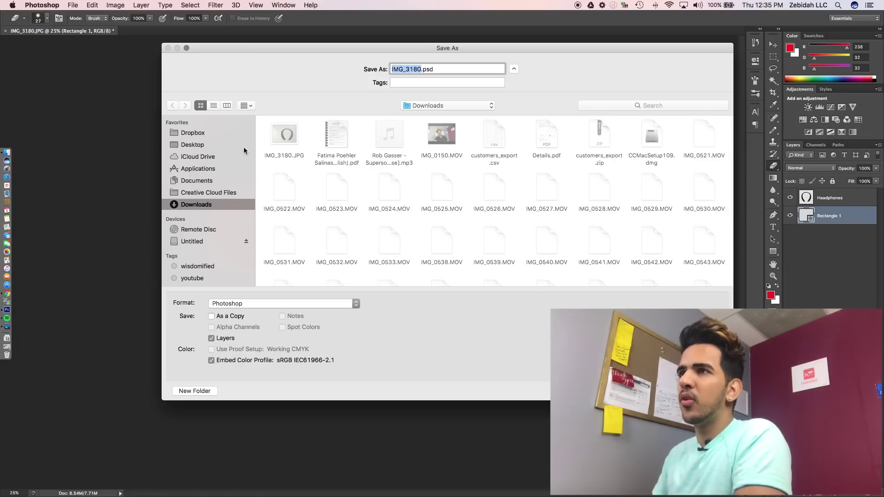
{"action": "left_click", "coordinate": [193, 145]}
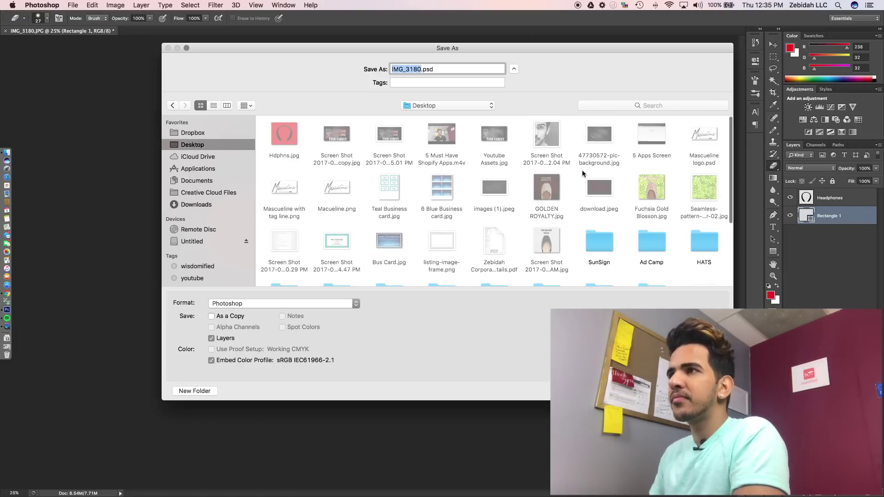
{"action": "left_click", "coordinate": [286, 125]}
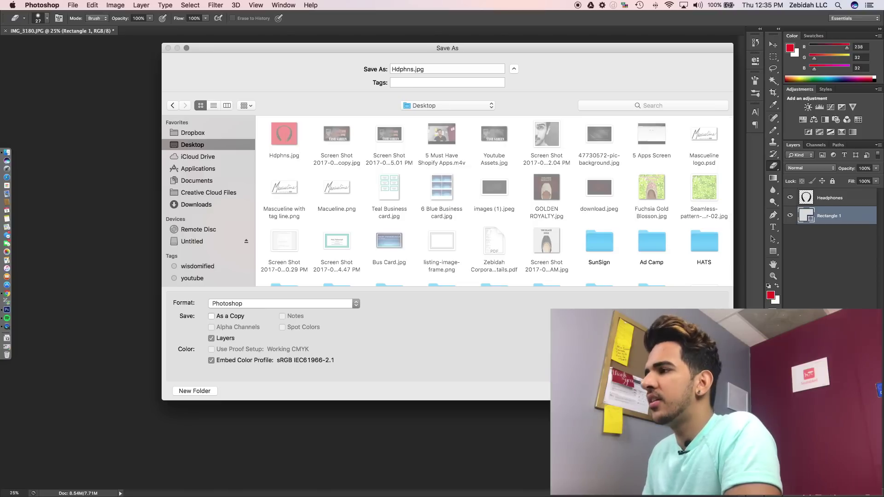
{"action": "key", "text": "Return"}
{"action": "left_click", "coordinate": [519, 113]}
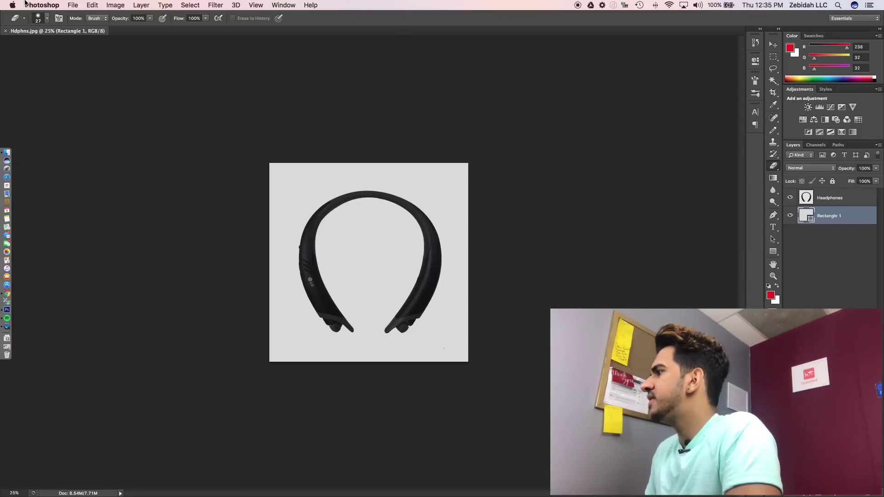
{"action": "key", "text": "ctrl+Up"}
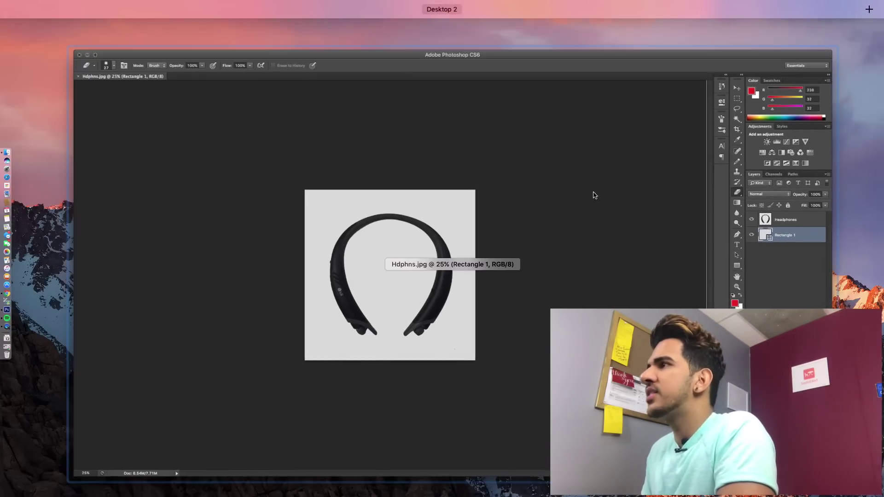
{"action": "left_click", "coordinate": [466, 35]}
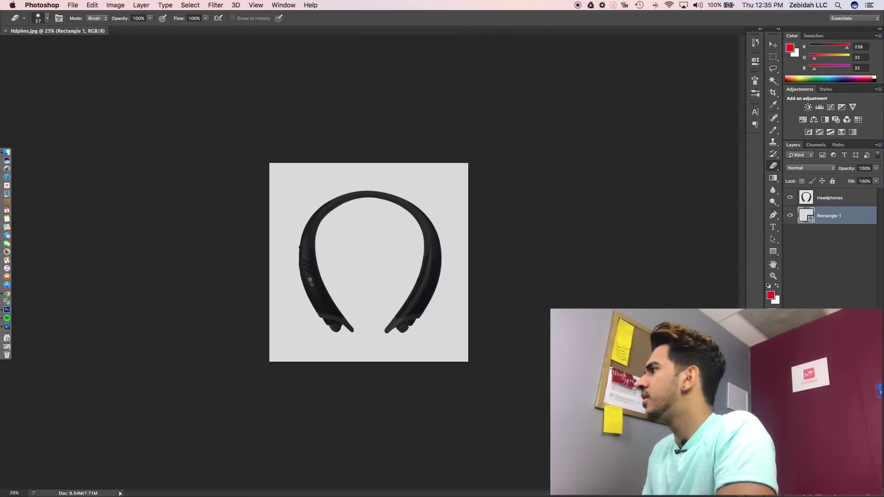
{"action": "key", "text": "ctrl+Up"}
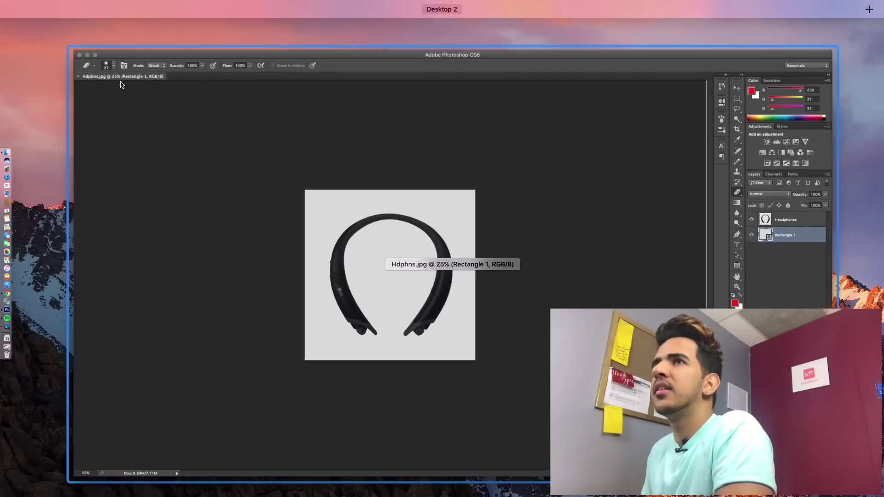
{"action": "left_click", "coordinate": [106, 82]}
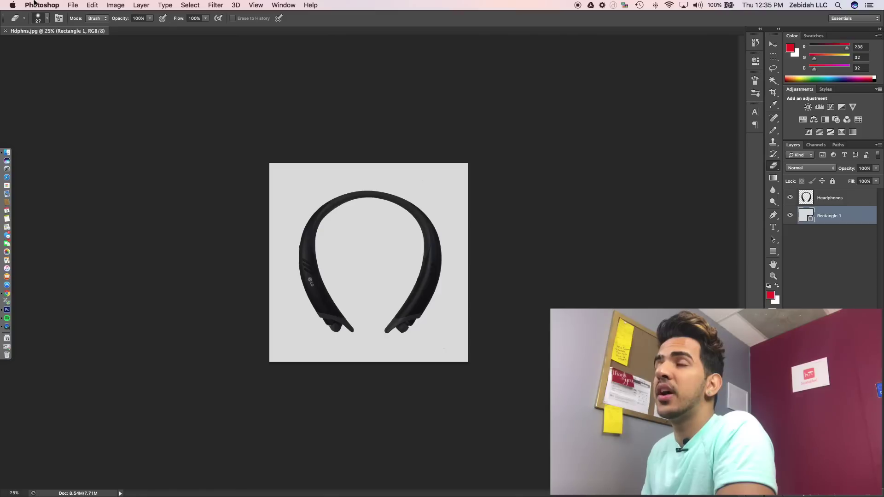
{"action": "left_click", "coordinate": [34, 4]}
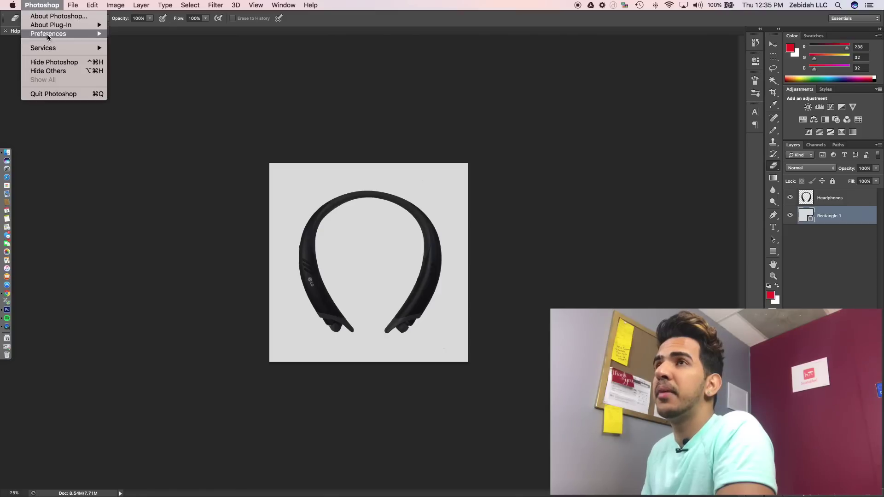
{"action": "left_click", "coordinate": [51, 62]}
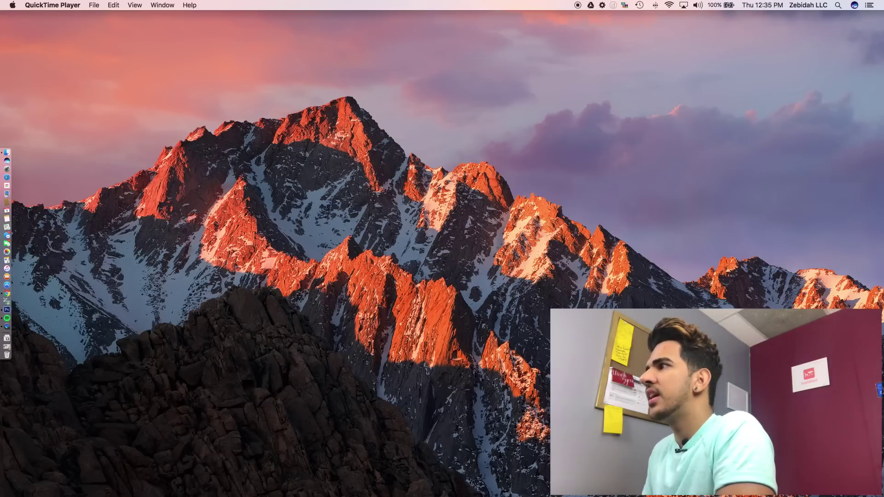
{"action": "left_click", "coordinate": [627, 138]}
{"action": "key", "text": "super+Tab"}
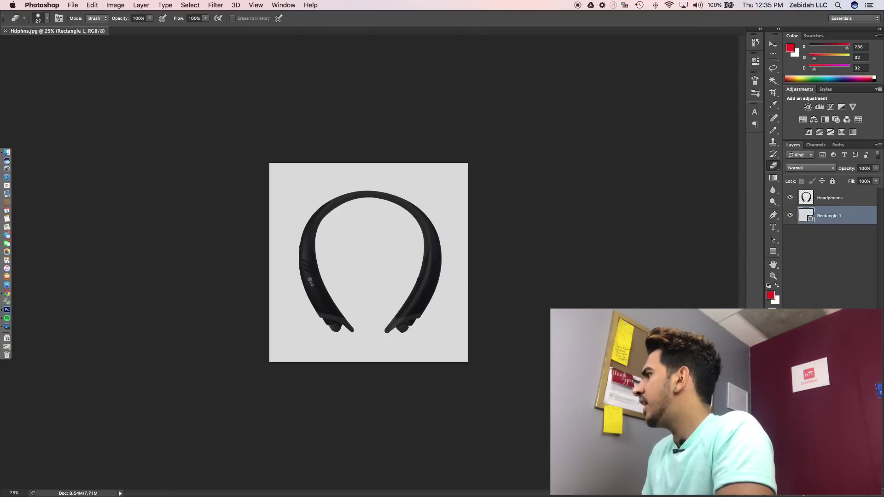
{"action": "key", "text": "ctrl+Up"}
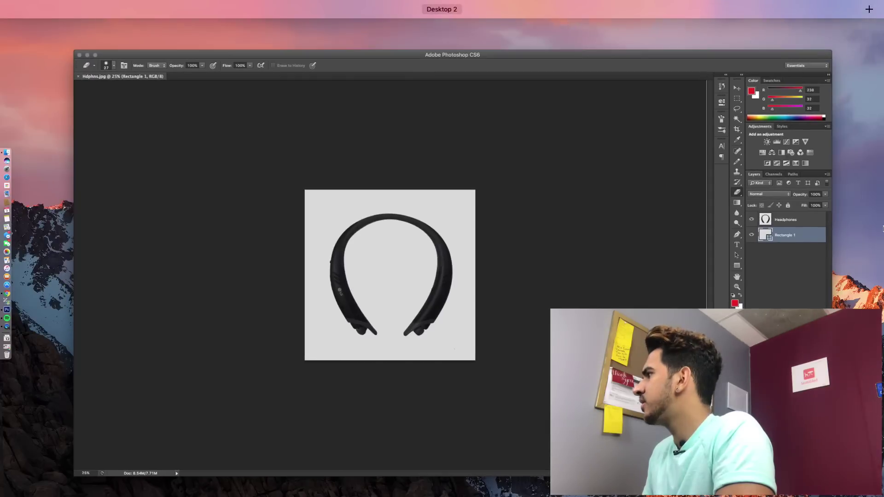
{"action": "key", "text": "ctrl+Up"}
{"action": "key", "text": "ctrl+Up"}
{"action": "key", "text": "ctrl+Up"}
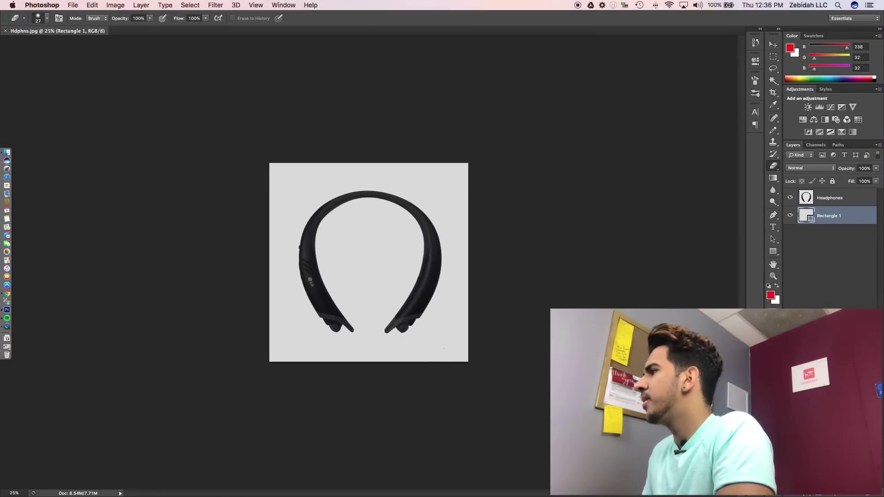
Switch to Finder and open the original photo IMG_3180.JPG from the Downloads folder
{"action": "left_click", "coordinate": [17, 146]}
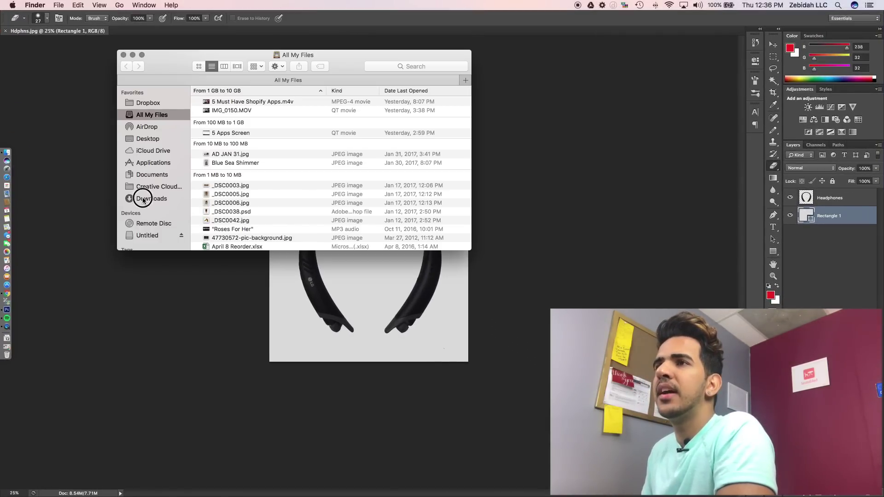
{"action": "left_click", "coordinate": [140, 199]}
{"action": "scroll", "coordinate": [231, 147], "scroll_direction": "down", "scroll_amount": 10}
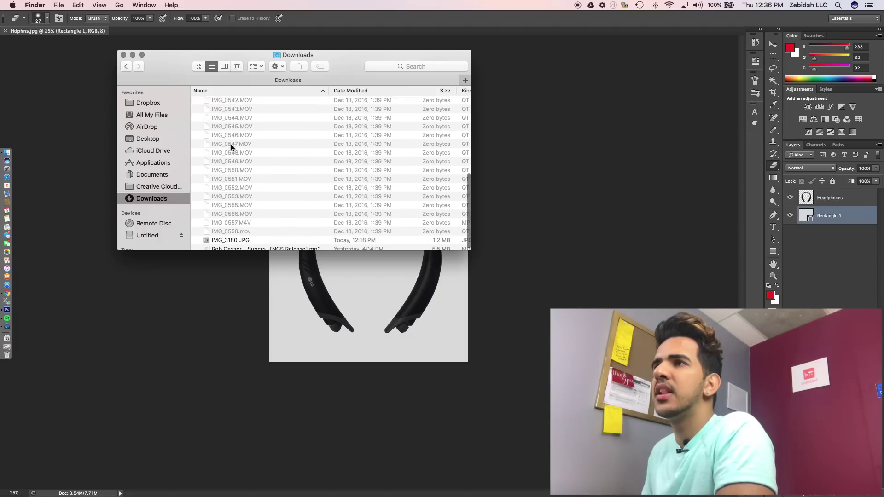
{"action": "scroll", "coordinate": [244, 224], "scroll_direction": "up", "scroll_amount": 10}
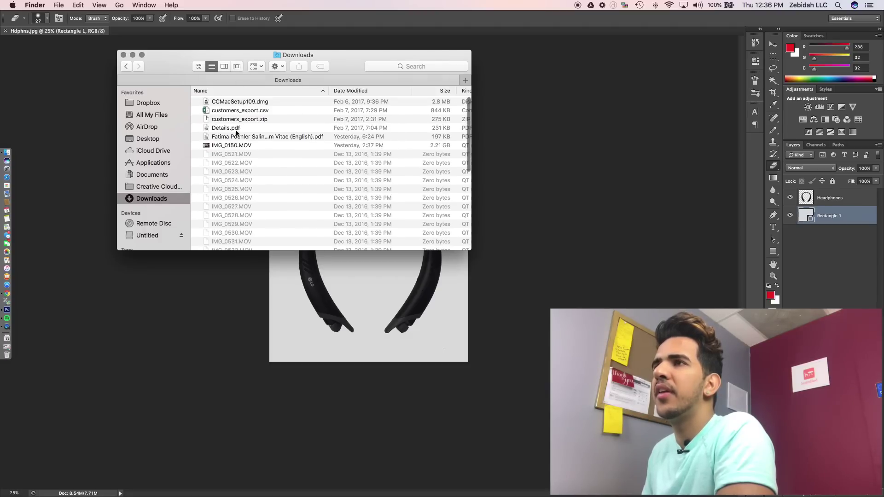
{"action": "scroll", "coordinate": [231, 147], "scroll_direction": "down", "scroll_amount": 10}
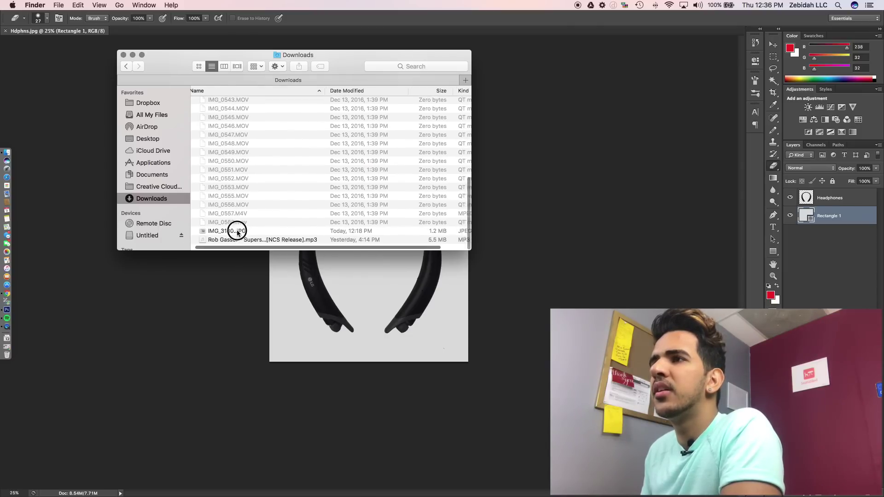
{"action": "double_click", "coordinate": [238, 231]}
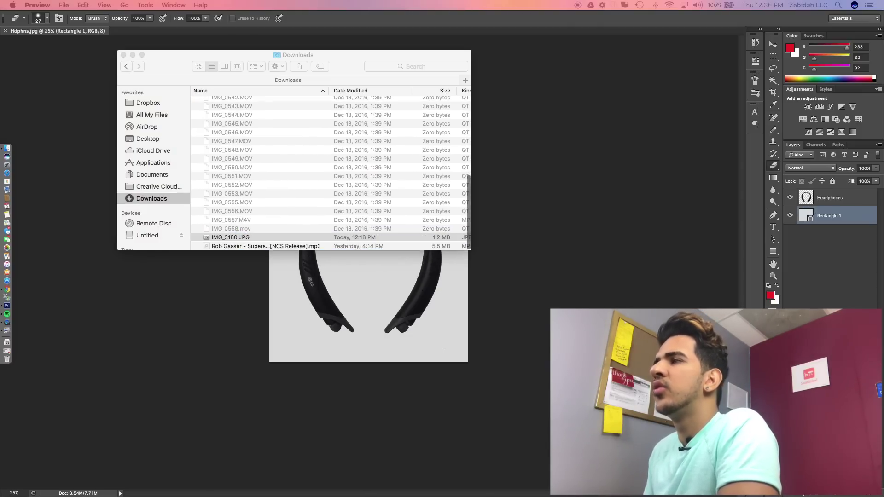
Shift the original photo's window sideways, then return to the Hdphns.jpg cut-out and view it at 50%
{"action": "left_click", "coordinate": [547, 85]}
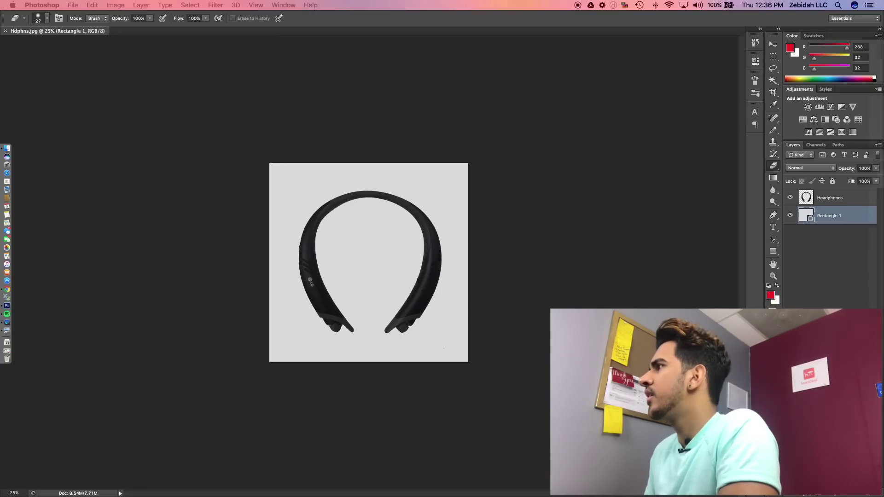
{"action": "left_click_drag", "start_coordinate": [694, 110], "coordinate": [650, 110]}
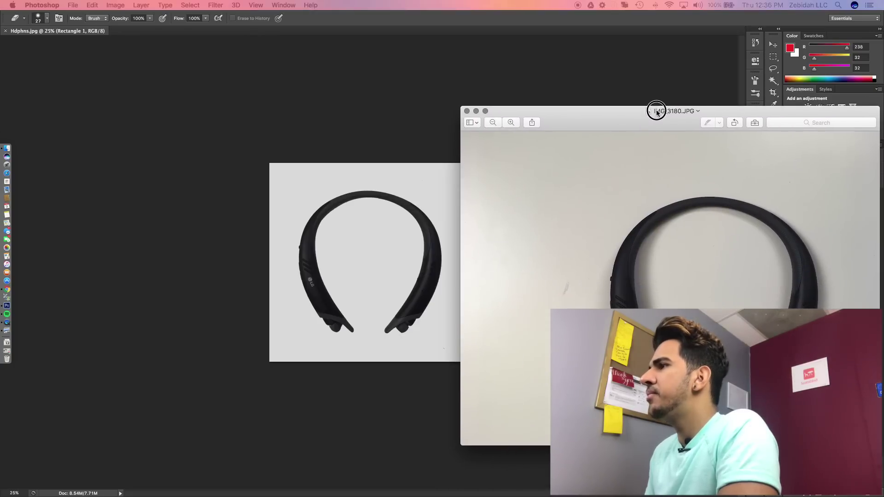
{"action": "left_click", "coordinate": [307, 119]}
{"action": "key", "text": "super+equal"}
{"action": "key", "text": "super+equal"}
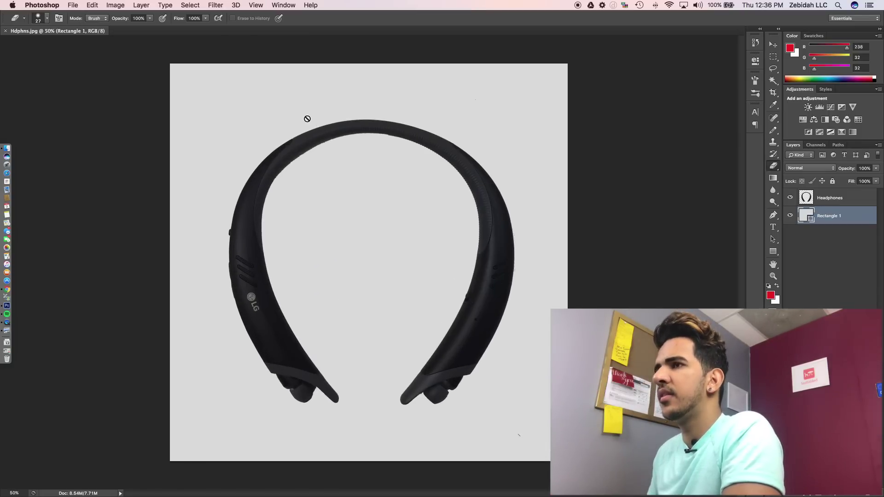
{"action": "left_click", "coordinate": [773, 55]}
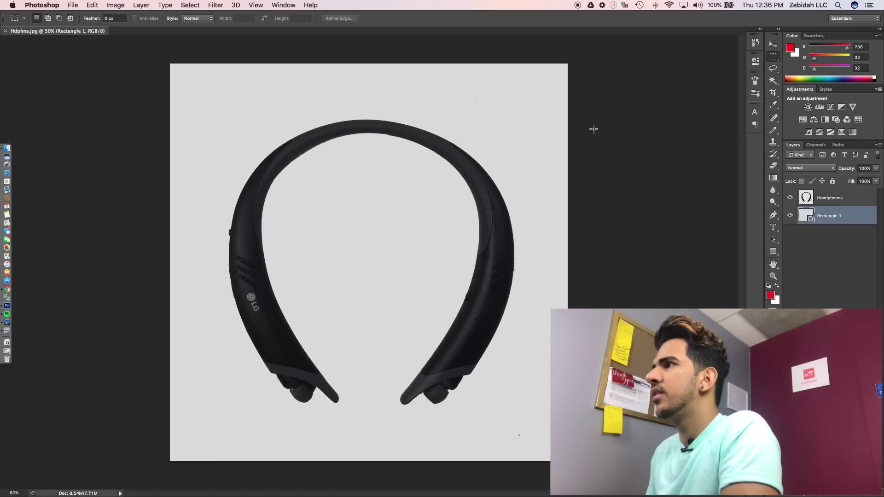
Shrink the IMG_3180.JPG window beside the cut-out to compare the two images, then close the original photo
{"action": "key", "text": "ctrl+Up"}
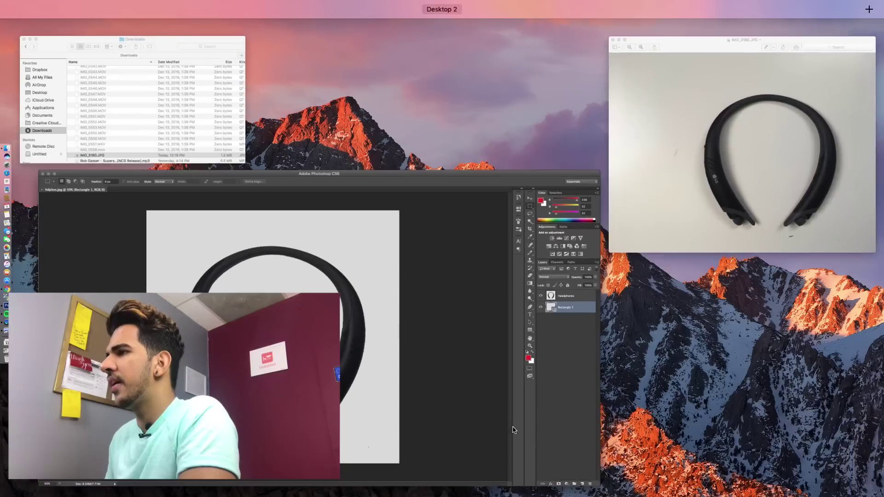
{"action": "left_click", "coordinate": [663, 222]}
{"action": "left_click_drag", "start_coordinate": [650, 119], "coordinate": [706, 79]}
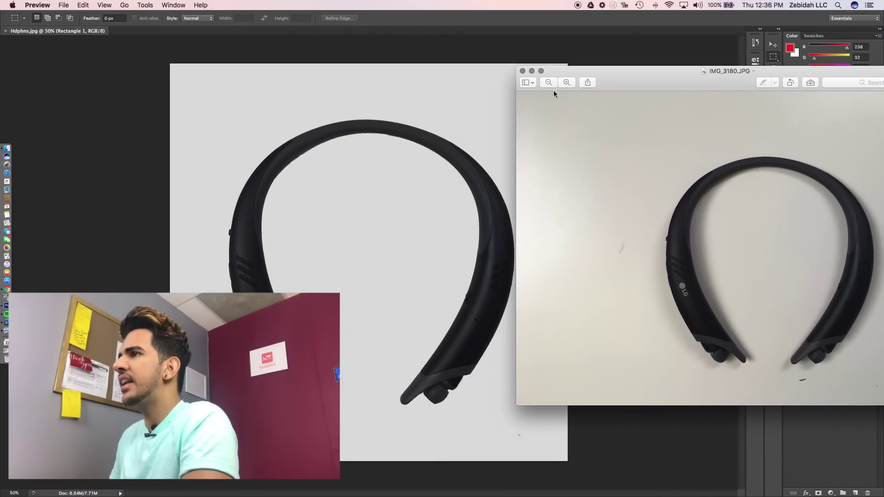
{"action": "left_click_drag", "start_coordinate": [515, 67], "coordinate": [630, 89]}
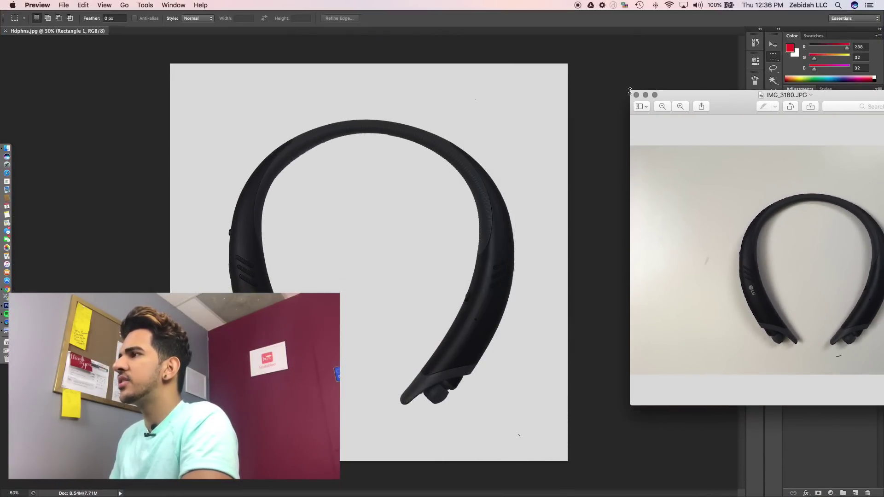
{"action": "left_click_drag", "start_coordinate": [728, 91], "coordinate": [632, 52]}
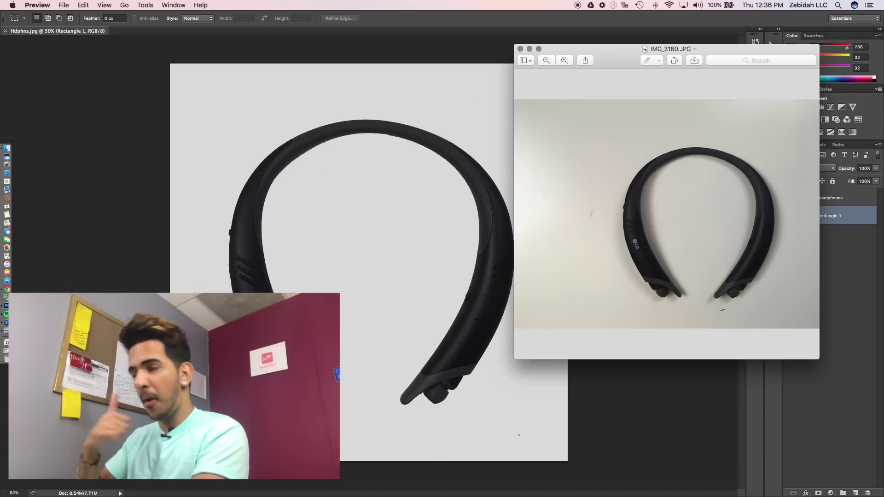
{"action": "left_click", "coordinate": [521, 49]}
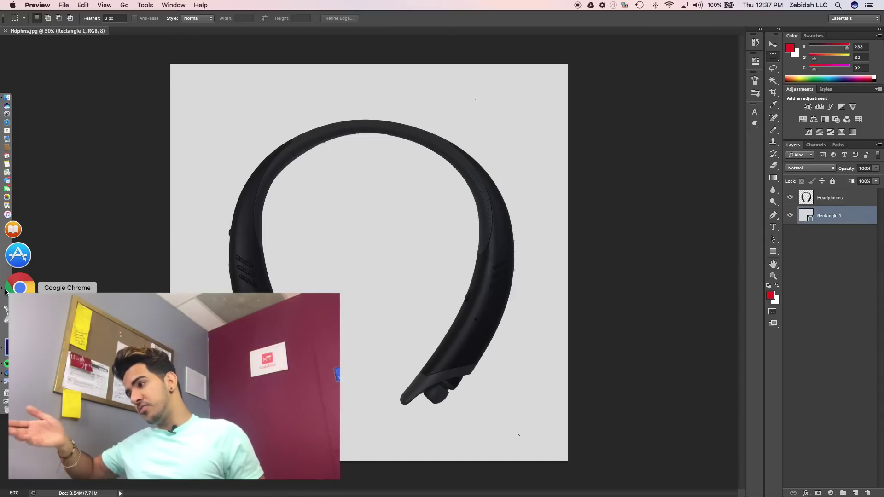
Switch to Google Chrome in full screen and open the FotoFuze editing page
{"action": "left_click", "coordinate": [18, 278]}
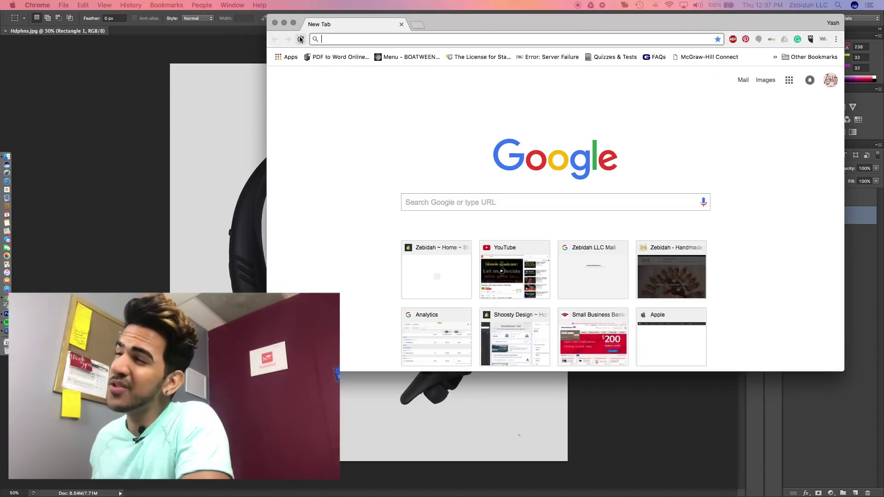
{"action": "left_click", "coordinate": [292, 22]}
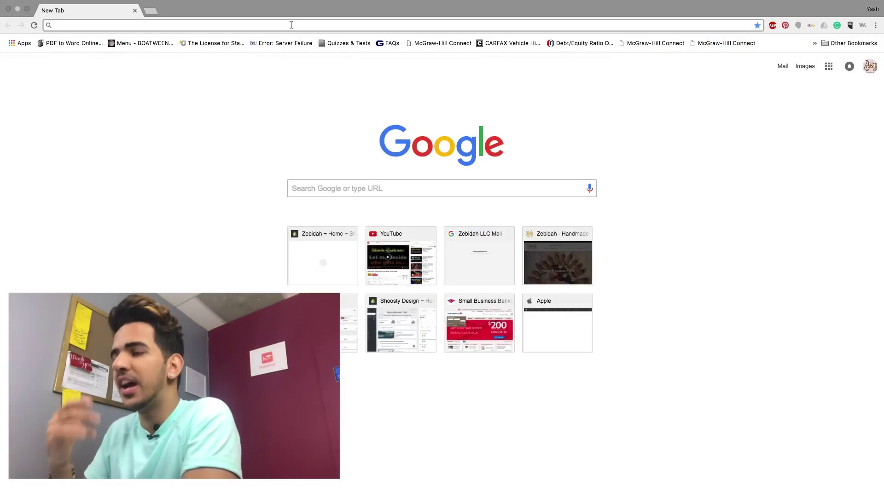
{"action": "type", "text": "foto"}
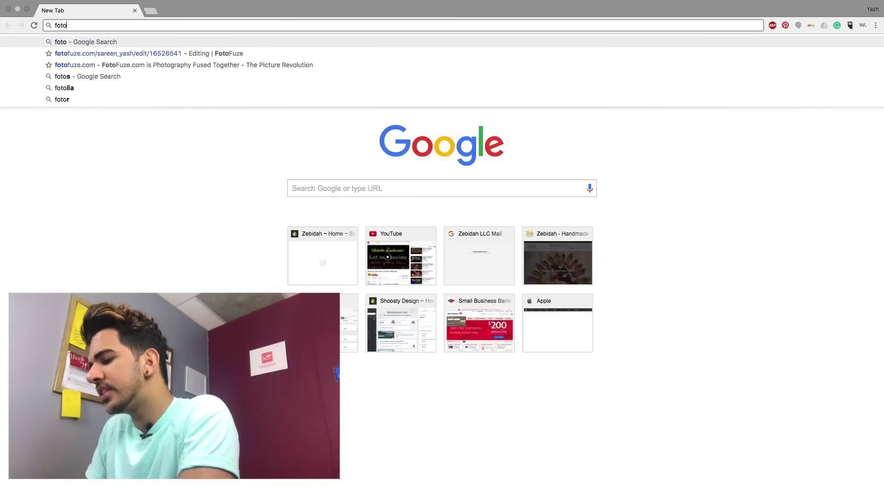
{"action": "type", "text": "fuze"}
{"action": "key", "text": "Down"}
{"action": "key", "text": "Down"}
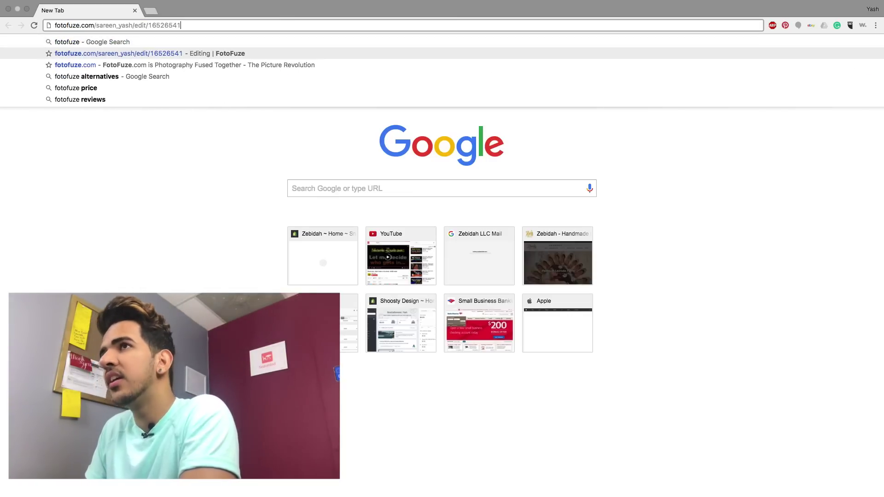
{"action": "key", "text": "Return"}
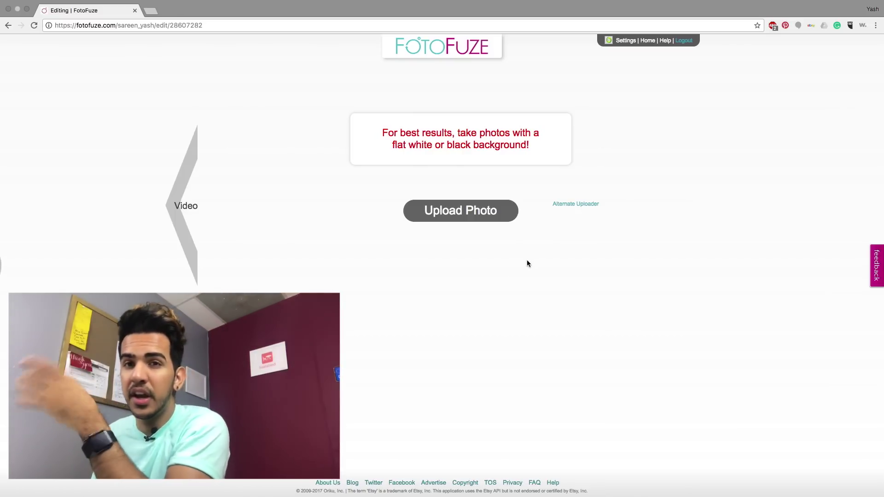
Upload the photo IMG_3180.JPG from the Downloads folder to FotoFuze
{"action": "left_click", "coordinate": [484, 220]}
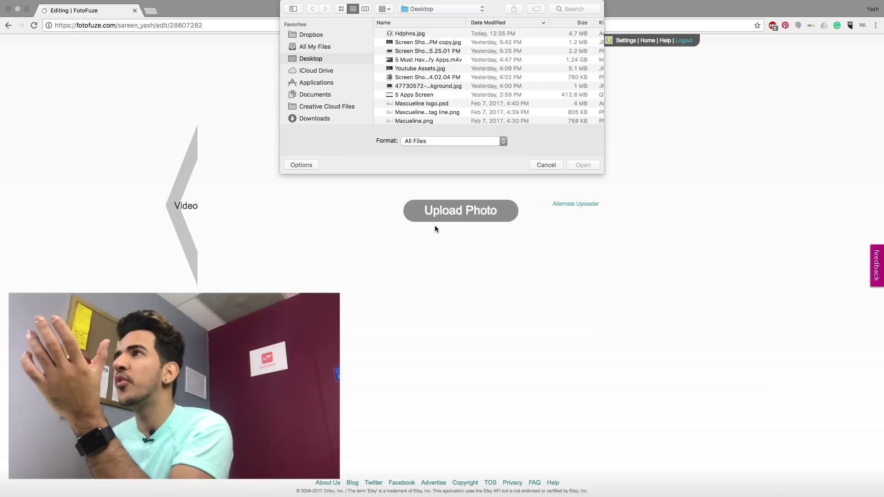
{"action": "left_click", "coordinate": [313, 118]}
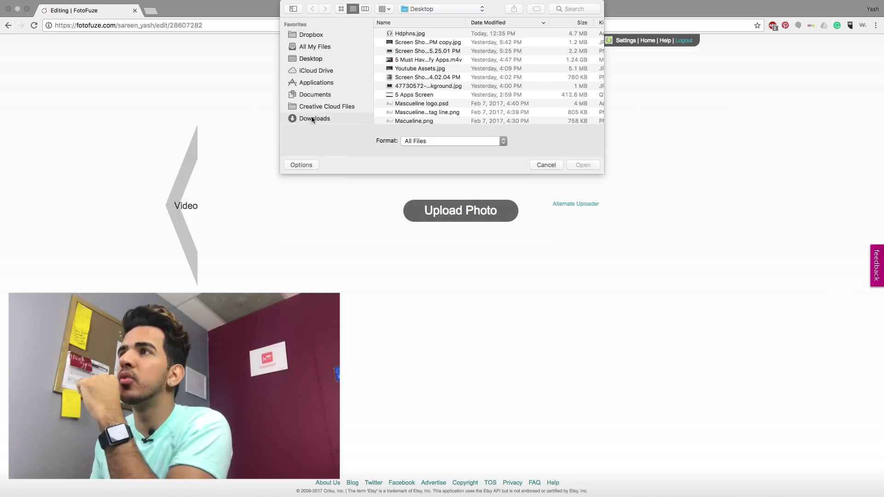
{"action": "scroll", "coordinate": [404, 50], "scroll_direction": "down", "scroll_amount": 2}
{"action": "scroll", "coordinate": [405, 53], "scroll_direction": "up", "scroll_amount": 2}
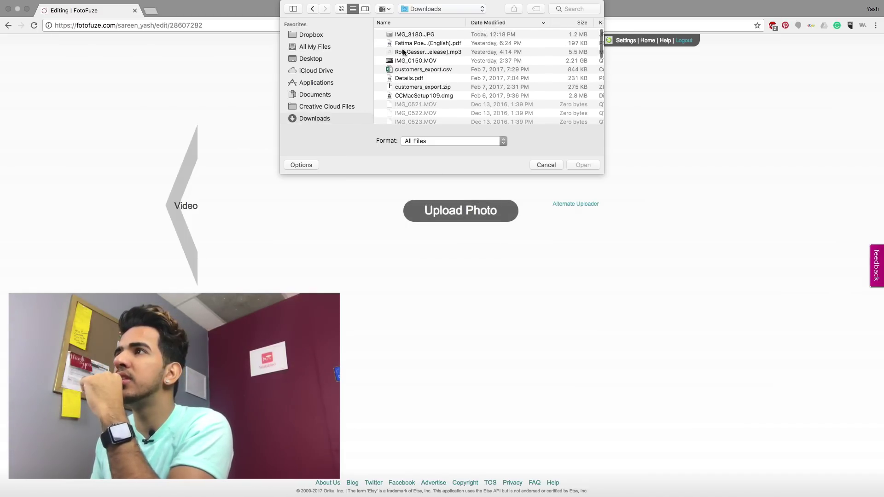
{"action": "double_click", "coordinate": [415, 34]}
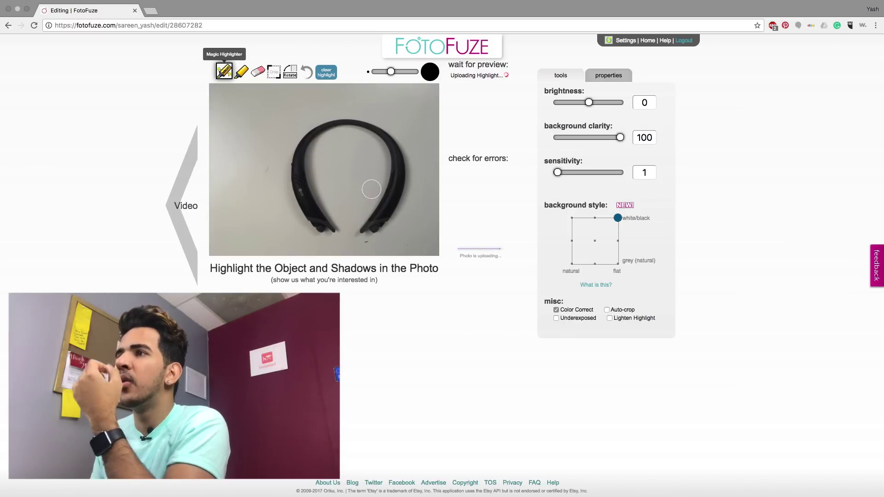
Set the brightness to 20 and highlight the whole headset, including its shadows, with the regular Highlighter
{"action": "left_click_drag", "start_coordinate": [589, 104], "coordinate": [591, 104]}
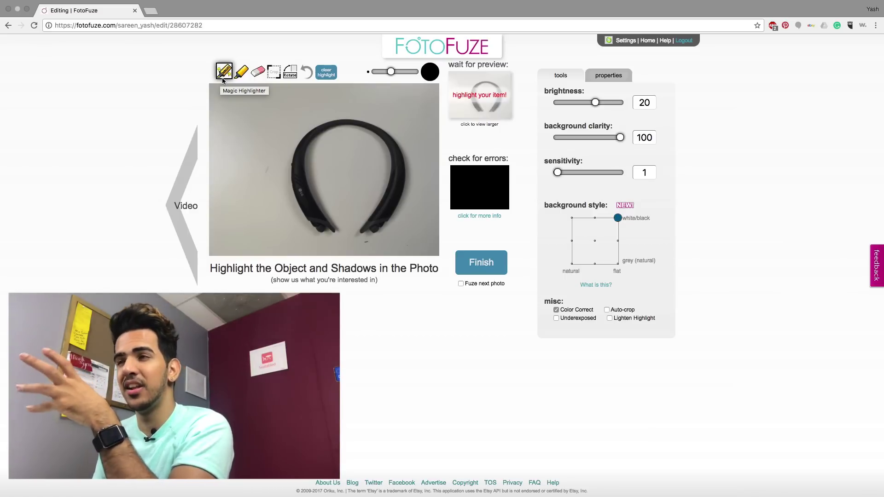
{"action": "left_click", "coordinate": [241, 72]}
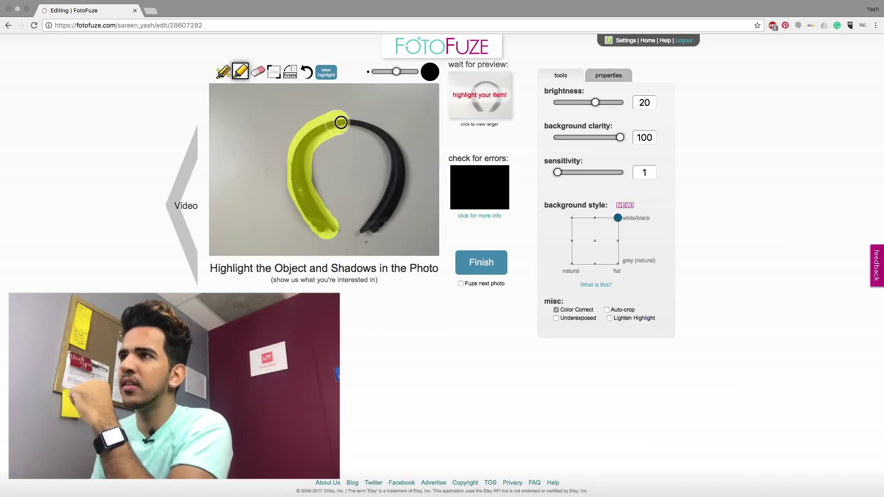
{"action": "left_click_drag", "start_coordinate": [341, 122], "coordinate": [382, 138]}
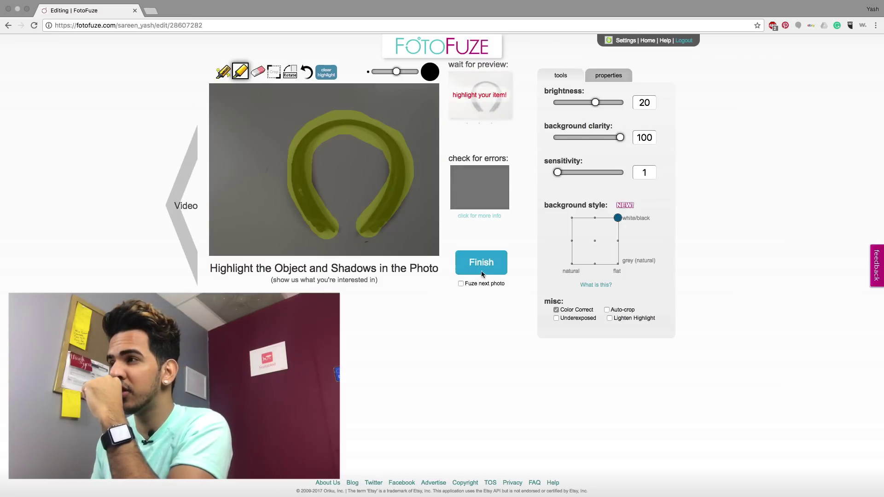
Finish the photo with Auto-crop enabled and download the Large version of the resulting image
{"action": "left_click", "coordinate": [607, 310]}
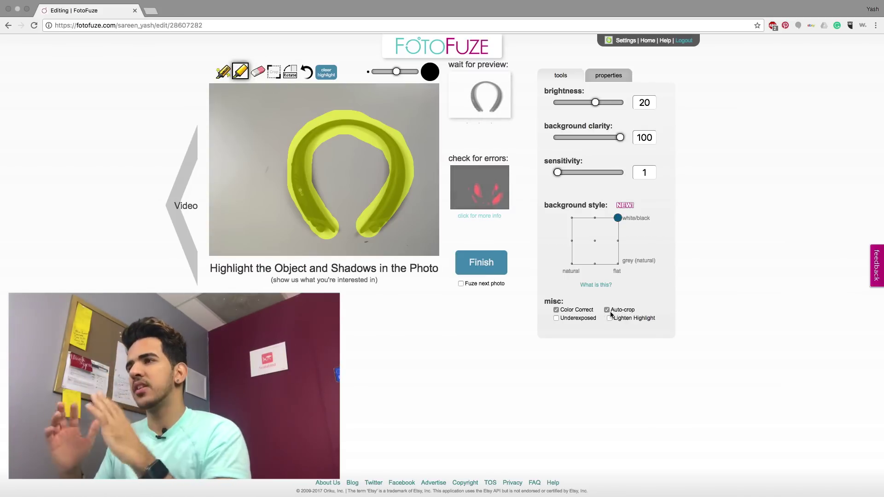
{"action": "left_click", "coordinate": [491, 273]}
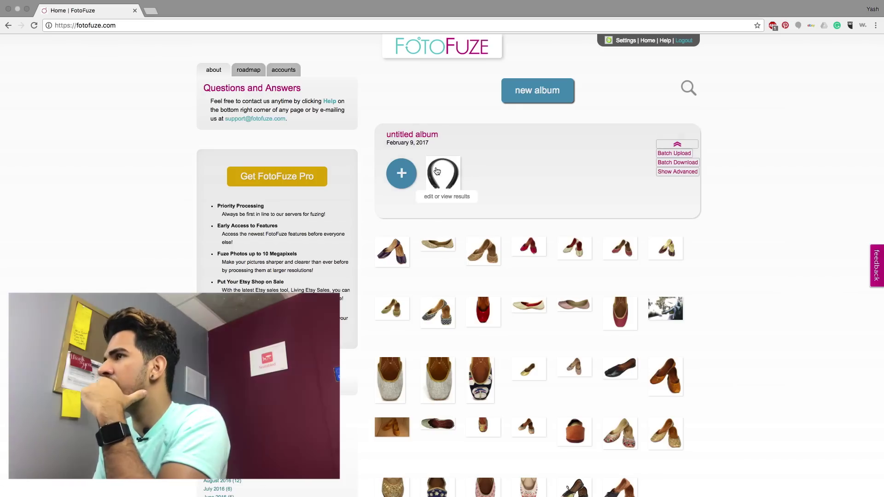
{"action": "mouse_move", "coordinate": [436, 171]}
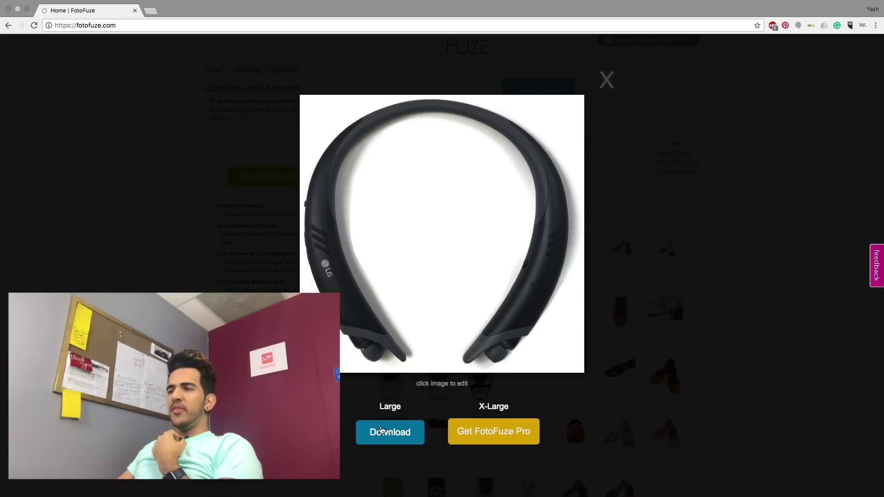
{"action": "left_click", "coordinate": [383, 435]}
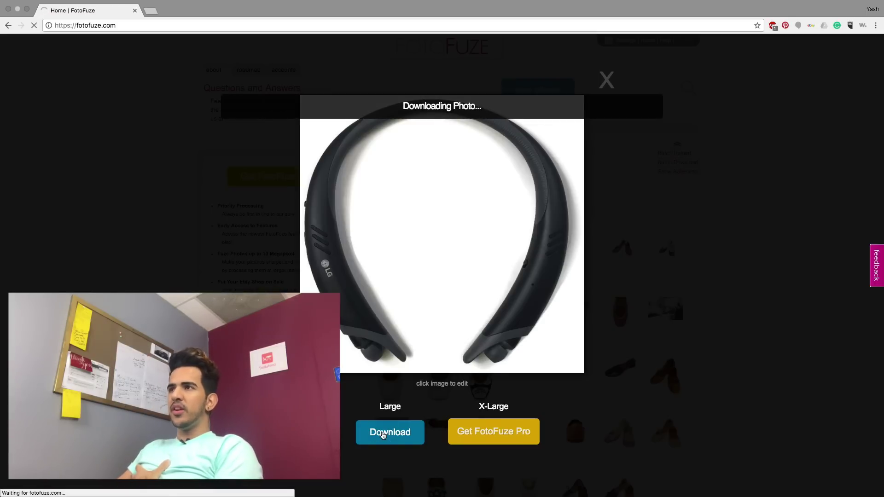